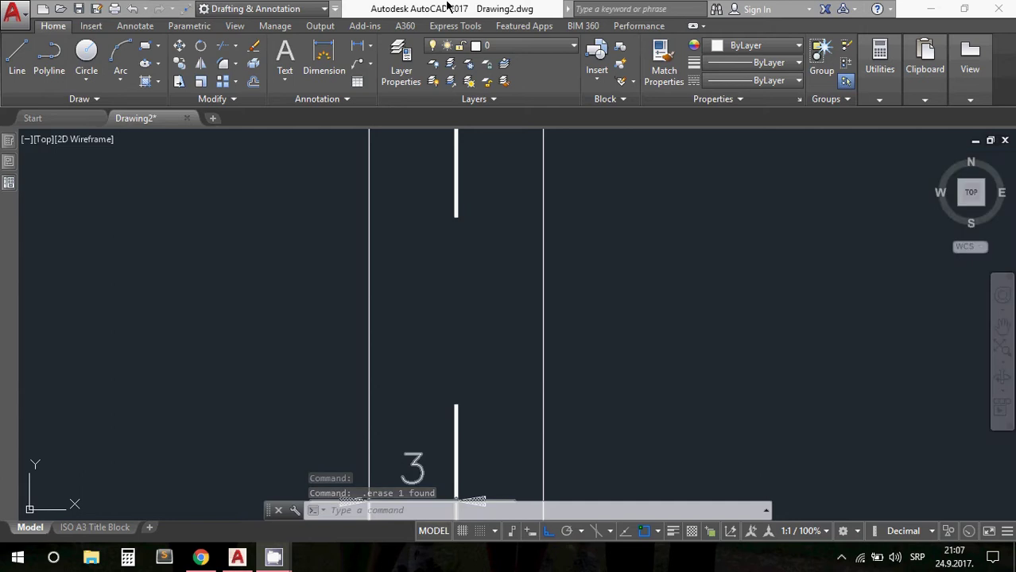
- Draw a 0.5 by 3 rectangle between the road lines, just right of the centre dashes, and select it
click(145, 46)
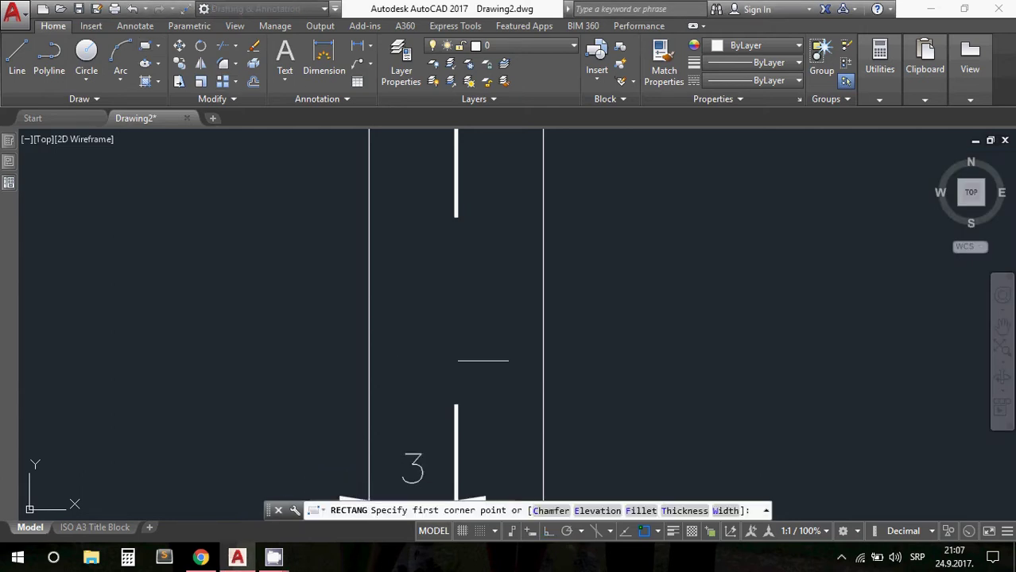
click(520, 372)
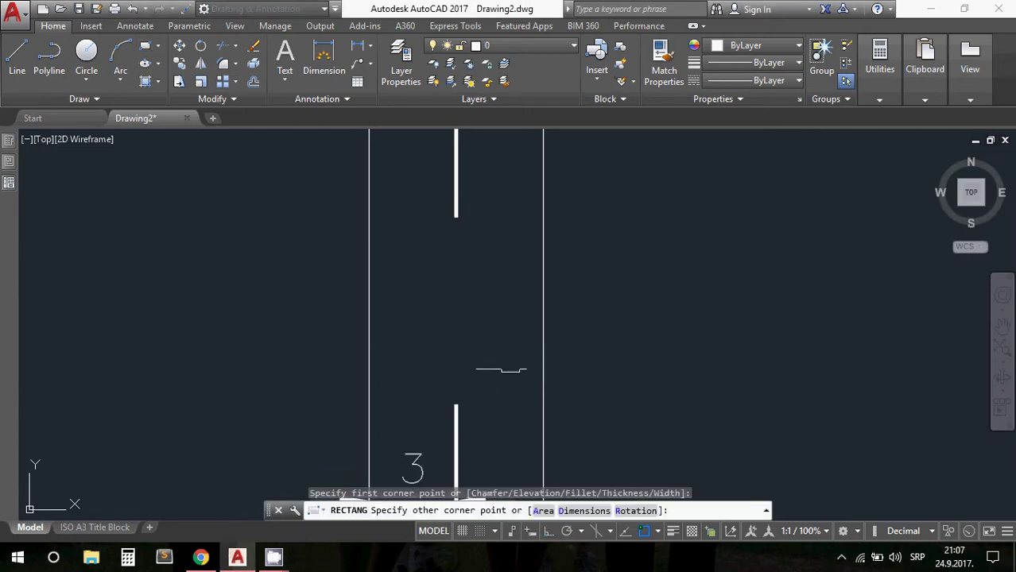
text(d)
key(Return)
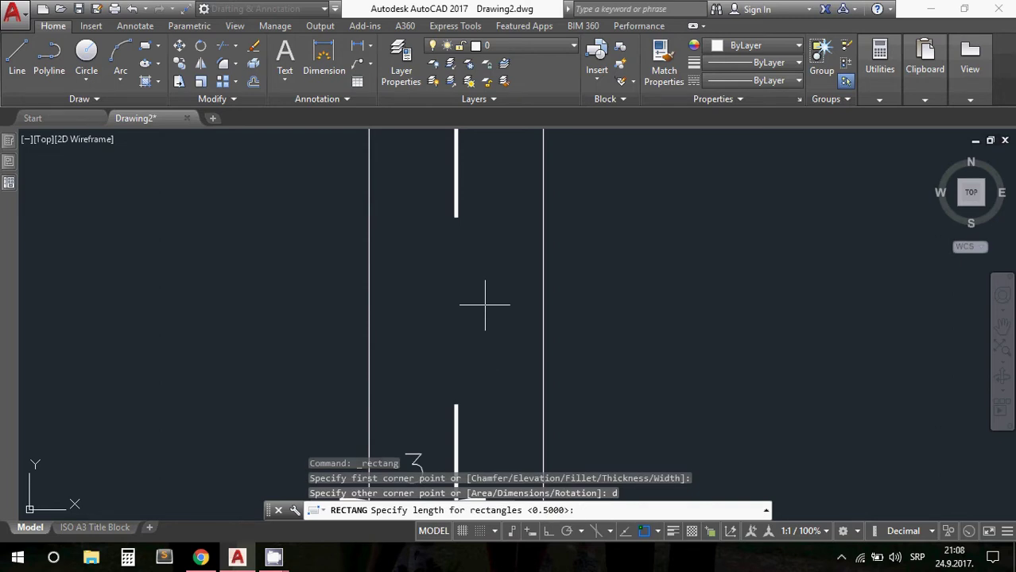
key(Return)
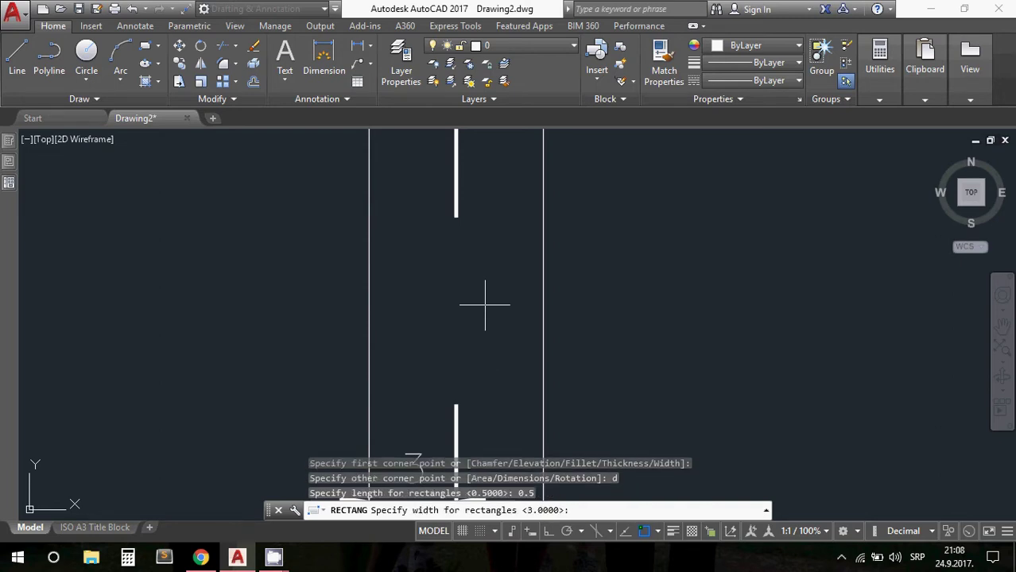
text(3)
key(Return)
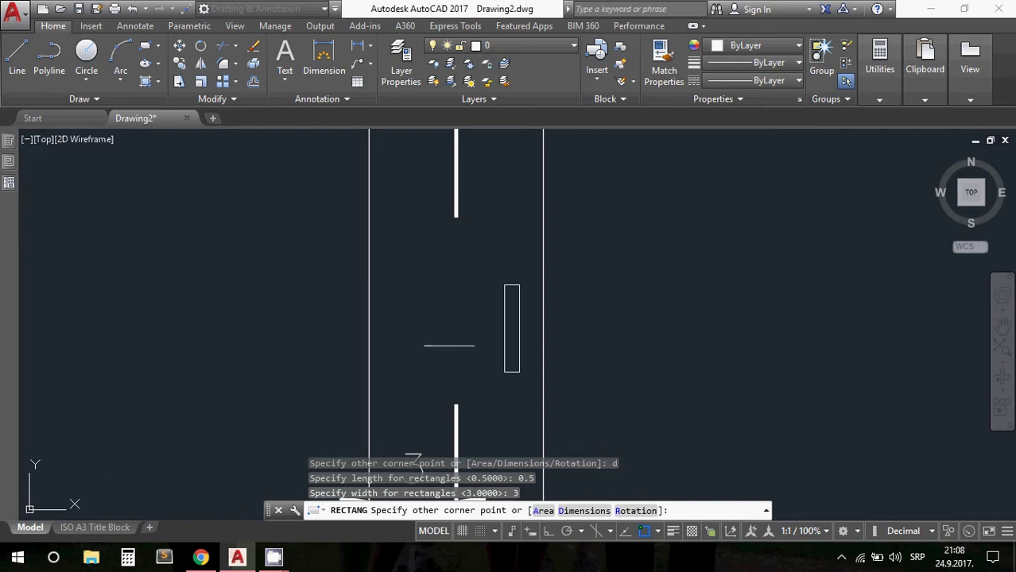
click(496, 361)
click(501, 320)
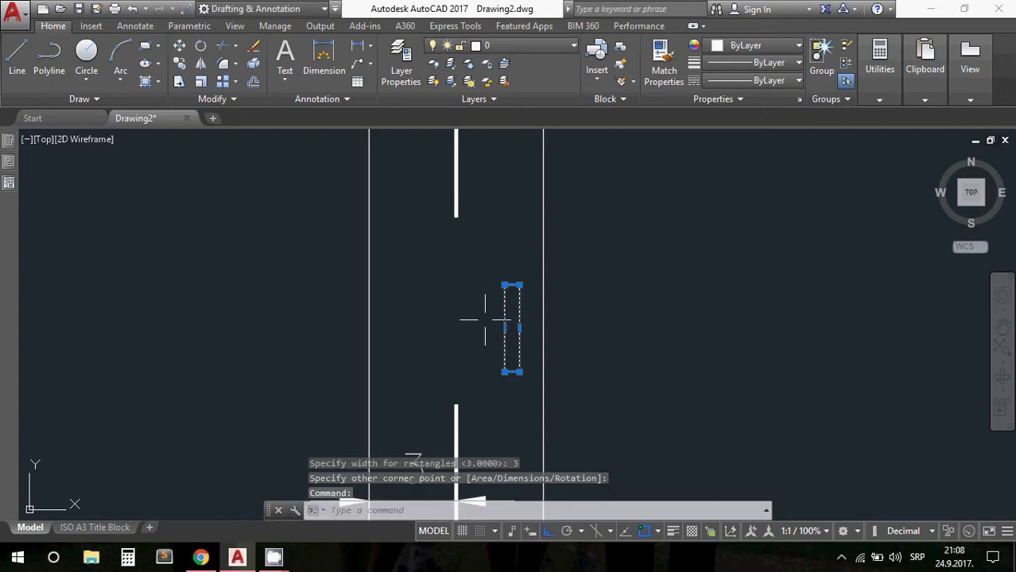
middle_drag(469, 310, 455, 302)
- Define the rectangle as block 'pedestrian crossing', based at its bottom-right corner, opened in the Block Editor
text(p)
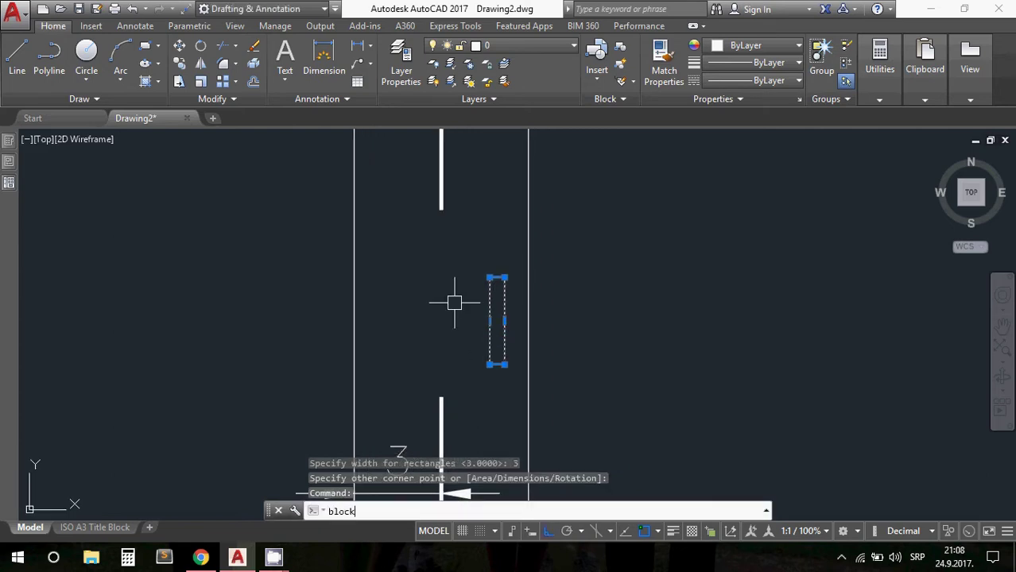
key(Return)
text(pedestrian crossing)
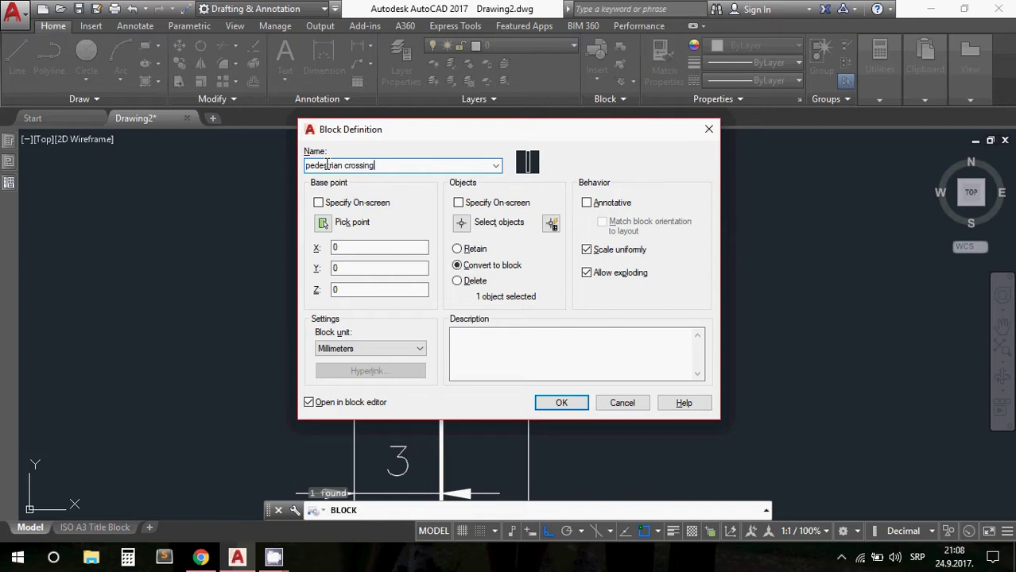
click(320, 204)
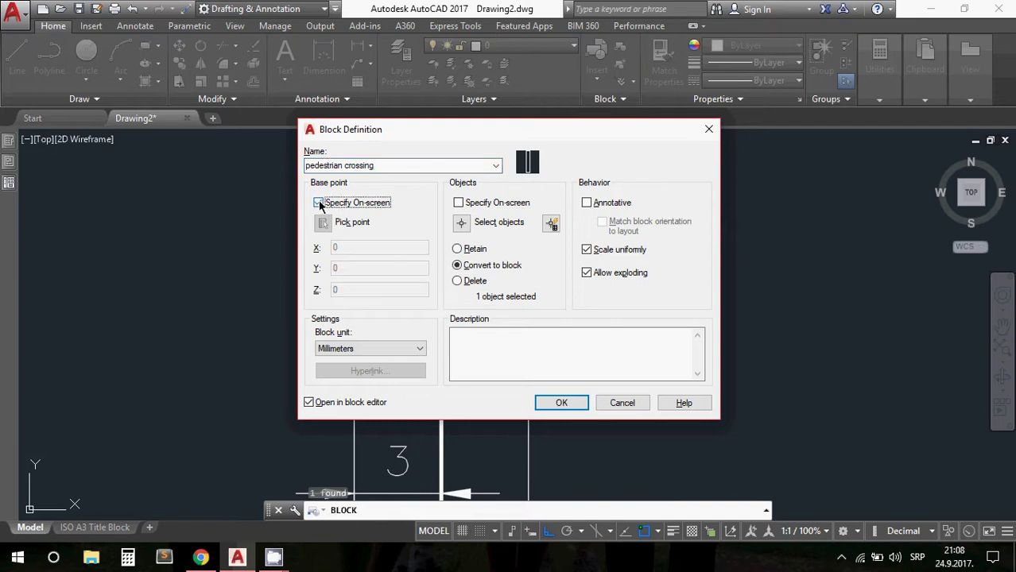
click(319, 204)
click(322, 223)
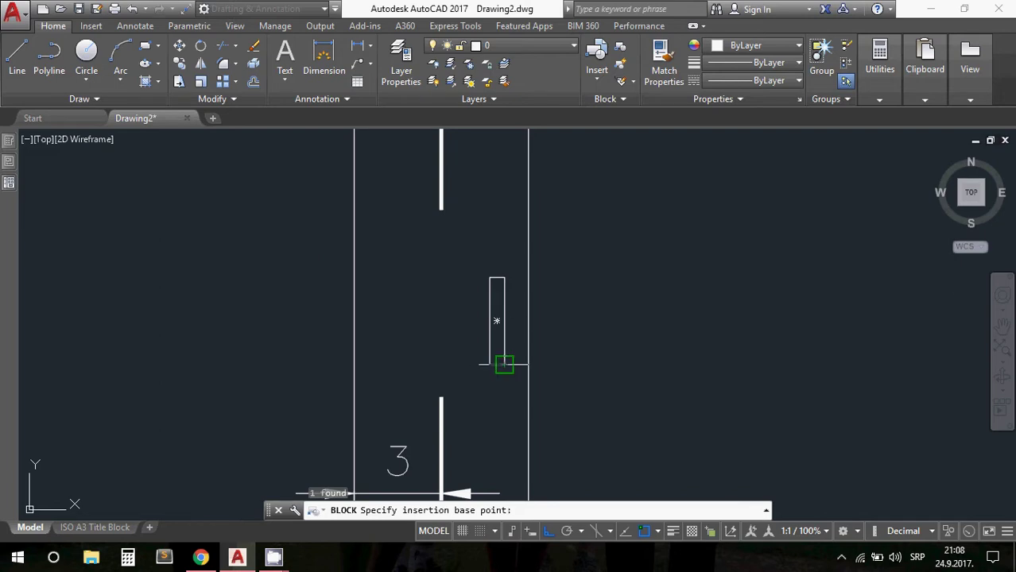
click(504, 365)
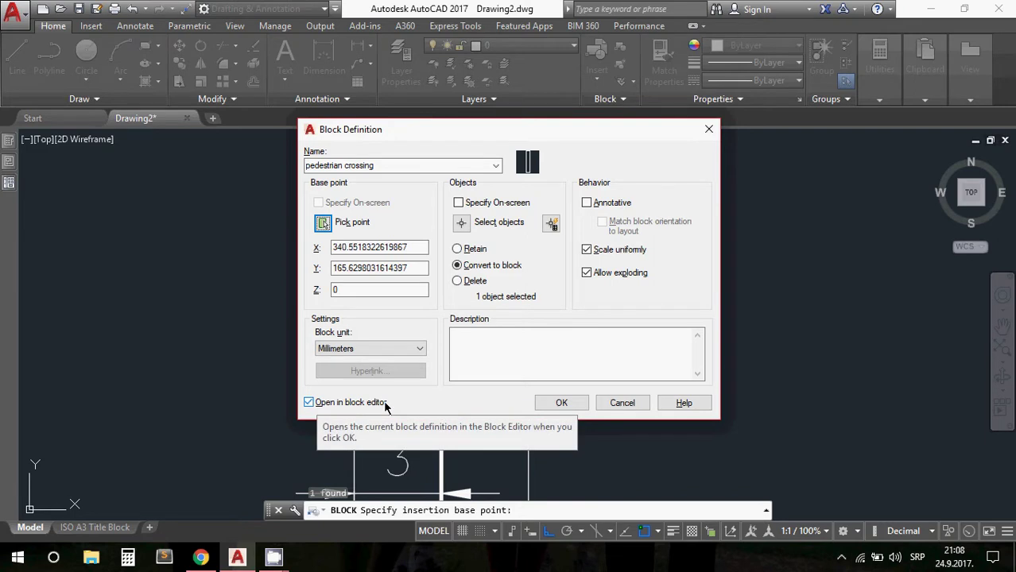
click(561, 403)
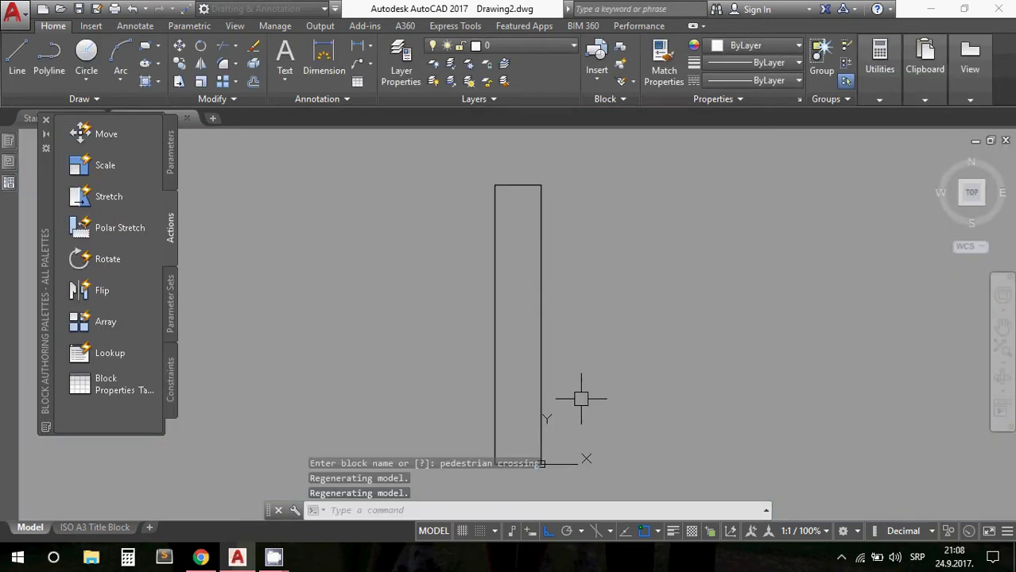
- Add a vertical Distance1 linear parameter up the stripe's right edge, labelled to the right
click(641, 340)
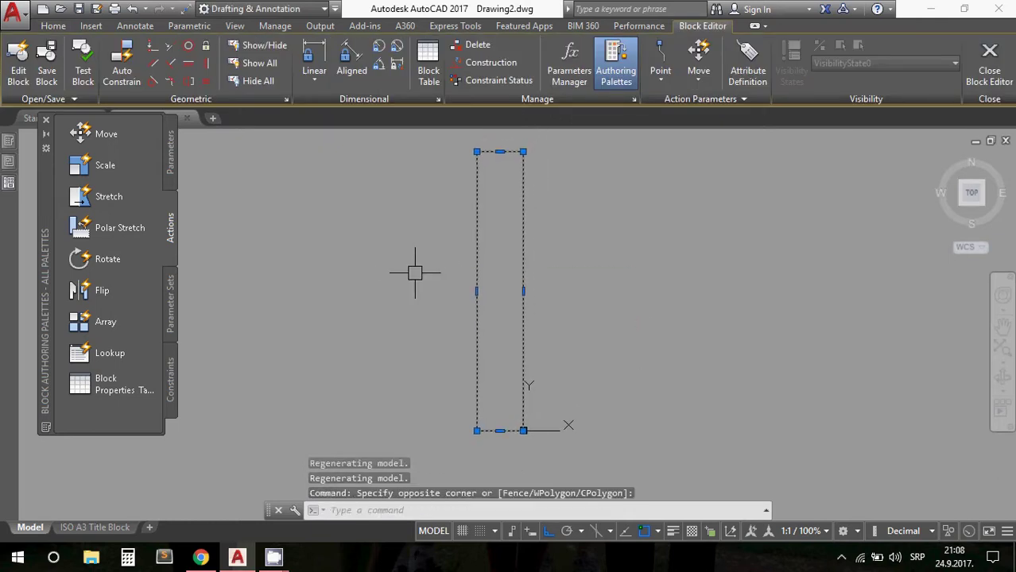
key(Escape)
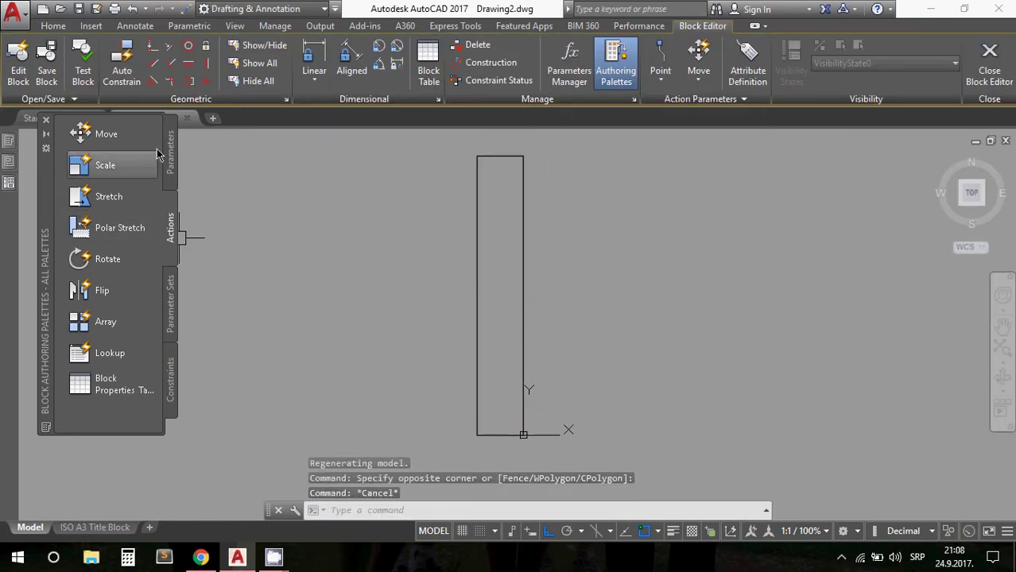
click(170, 151)
click(106, 165)
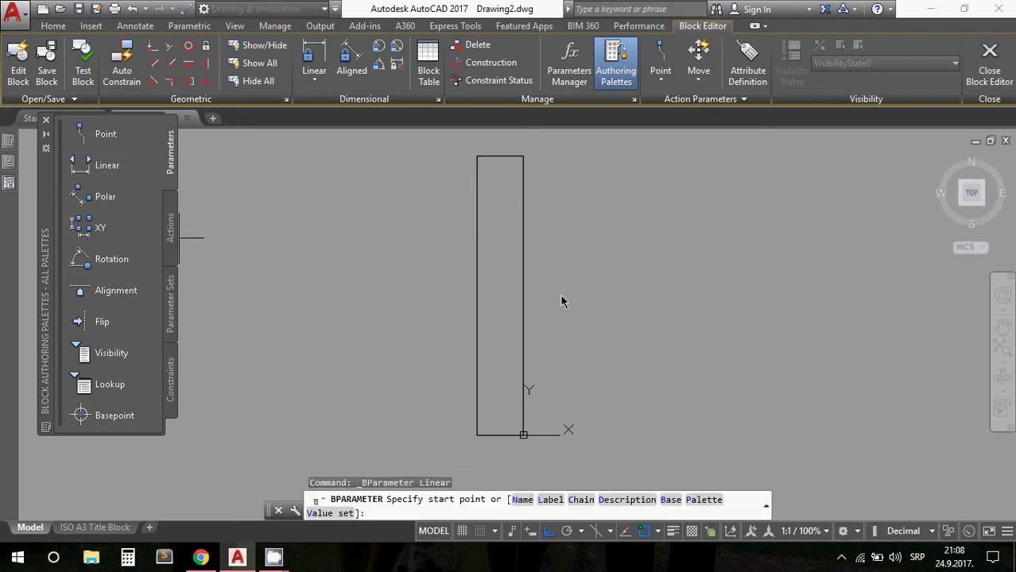
click(523, 434)
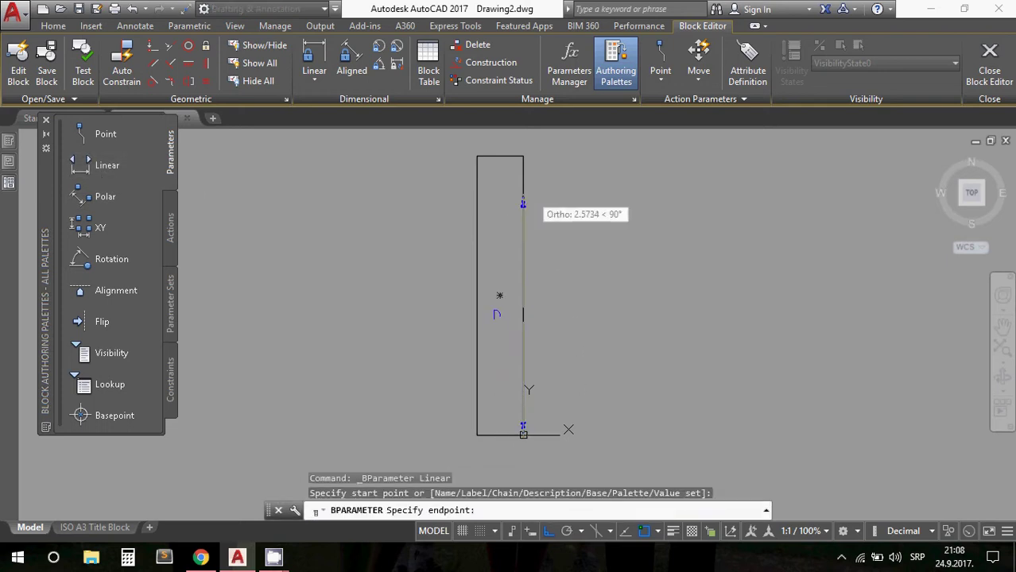
click(523, 156)
click(609, 296)
key(Escape)
- Add a horizontal Distance2 parameter along the stripe's bottom edge, labelled below
key(Return)
click(523, 434)
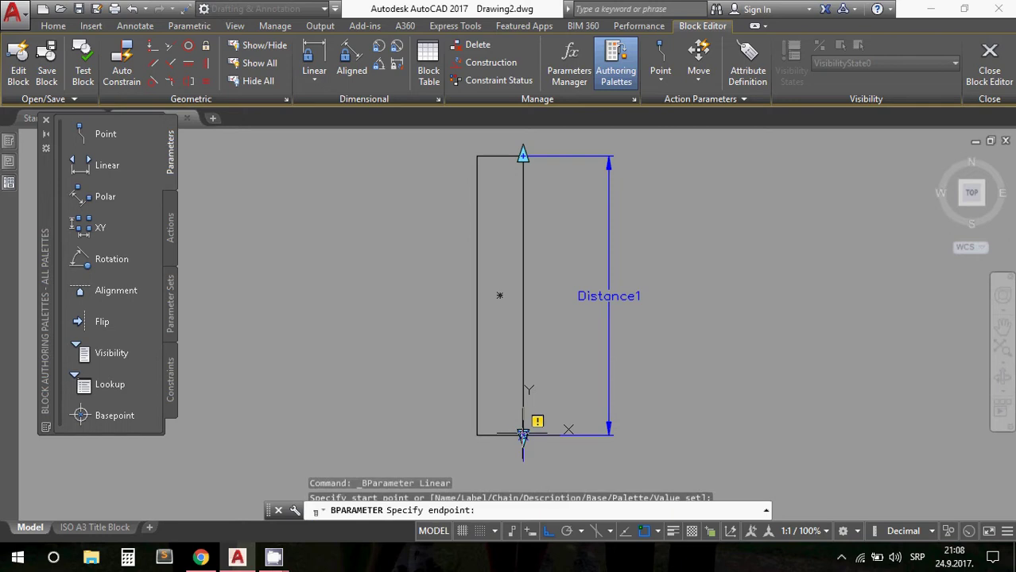
click(477, 435)
click(477, 465)
key(Escape)
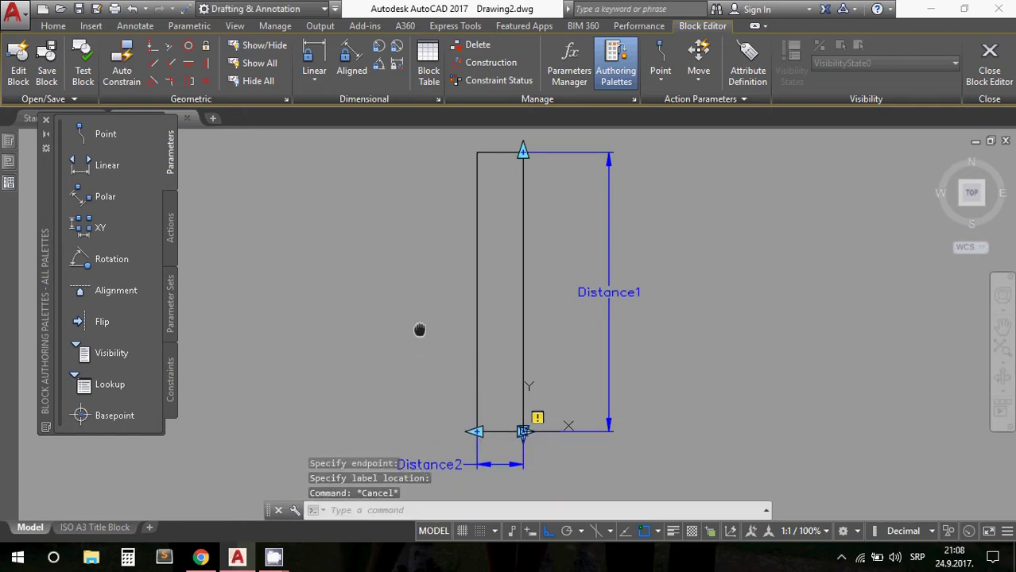
- Select both Distance1 and Distance2 and bring up their properties
middle_drag(420, 332, 422, 311)
click(610, 252)
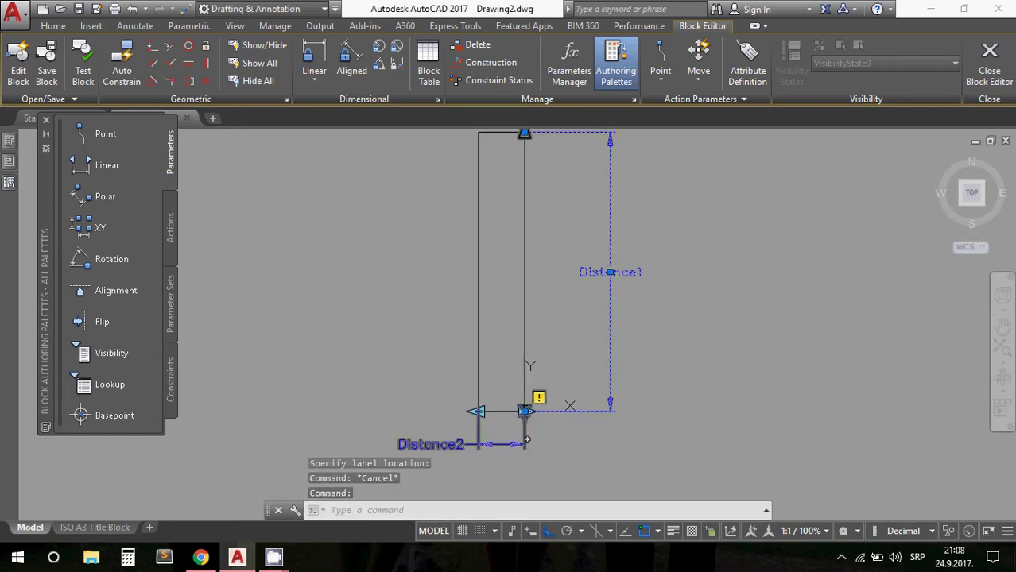
click(509, 444)
click(9, 163)
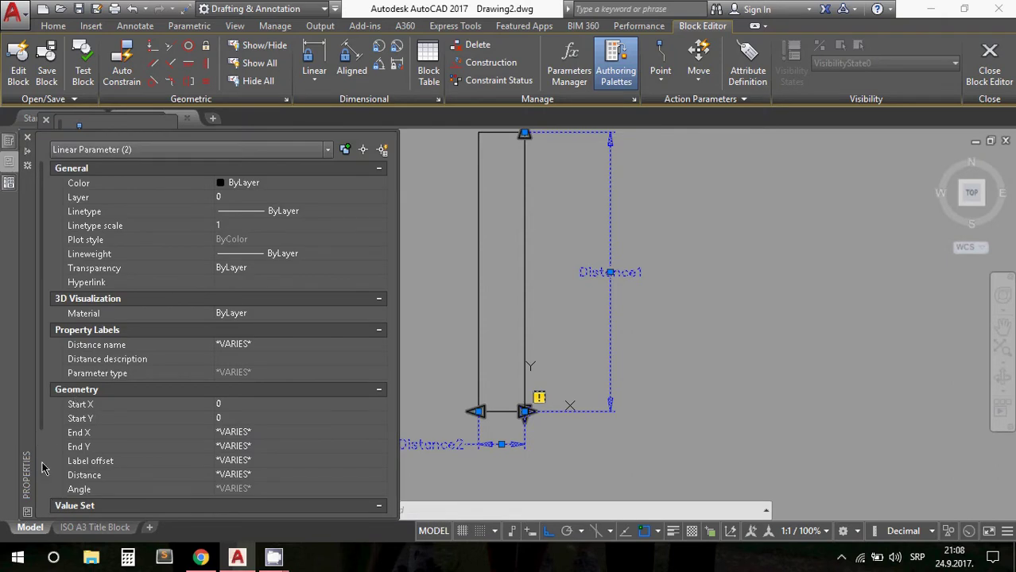
- Set Number of Grips to 1 for both Distance1 and Distance2
scroll(262, 445, down, 3)
click(260, 507)
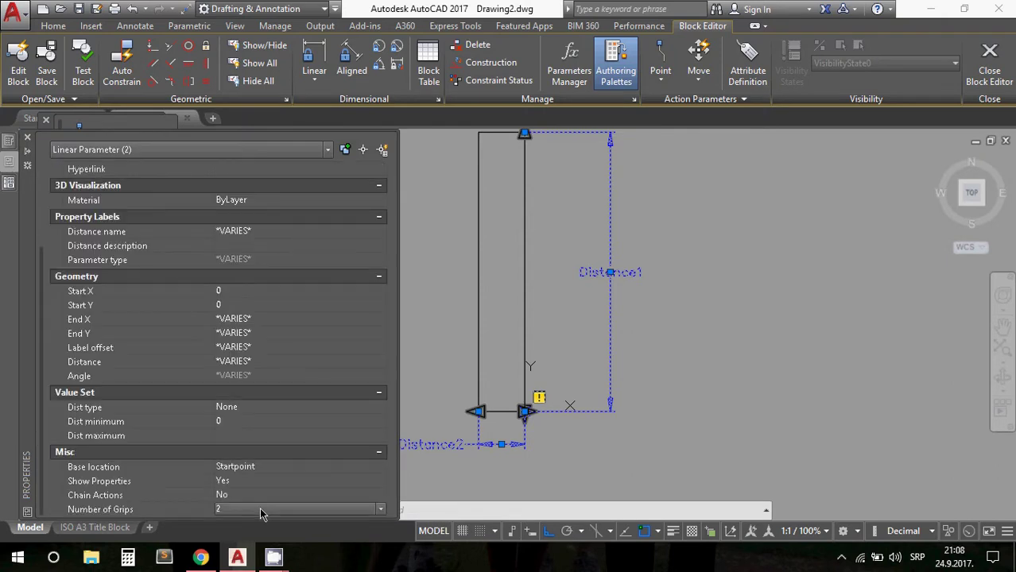
click(261, 539)
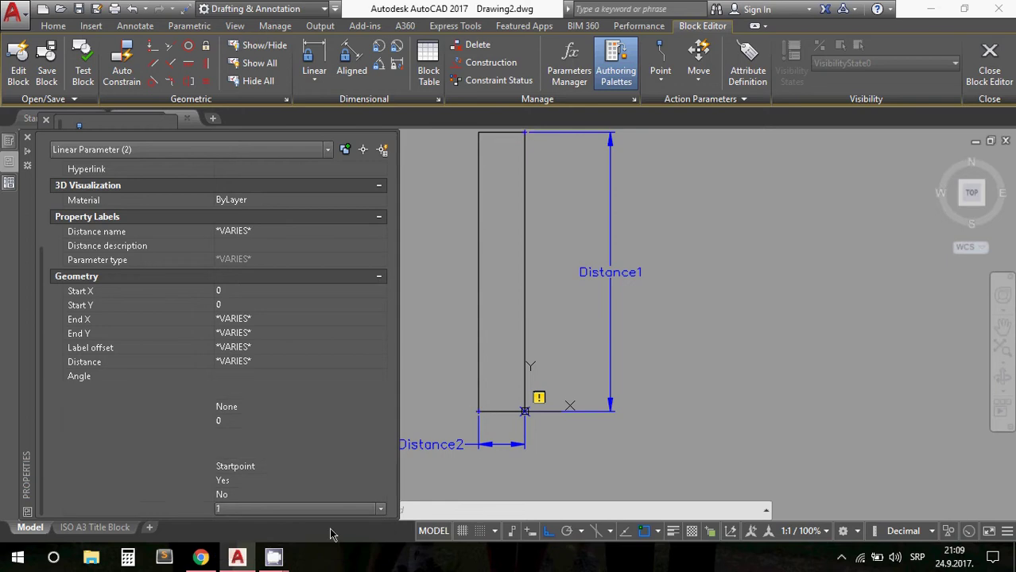
middle_drag(722, 358, 726, 348)
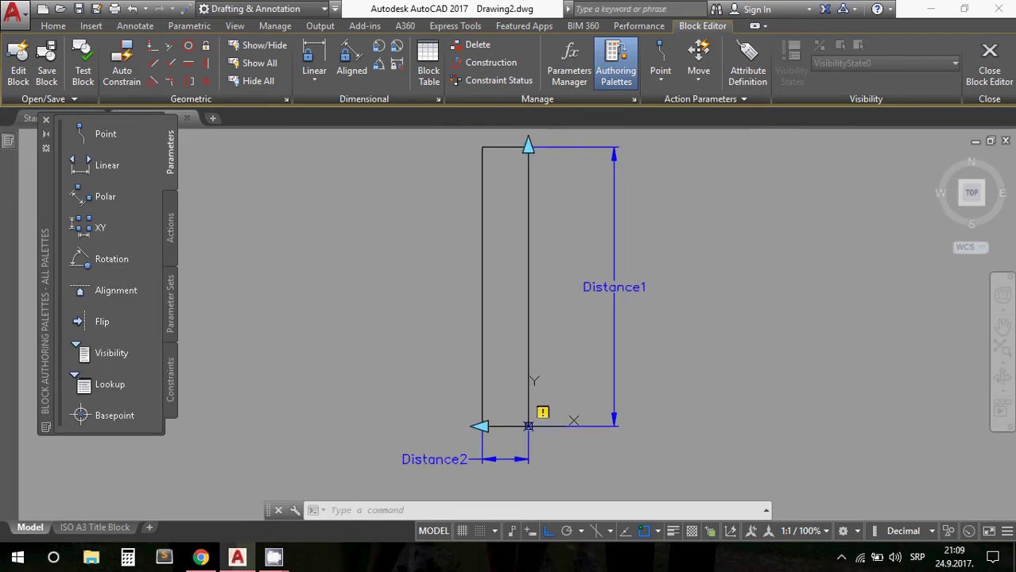
- Add an Array action tied to Distance2 on the stripe rectangle, with column spacing 1
click(170, 227)
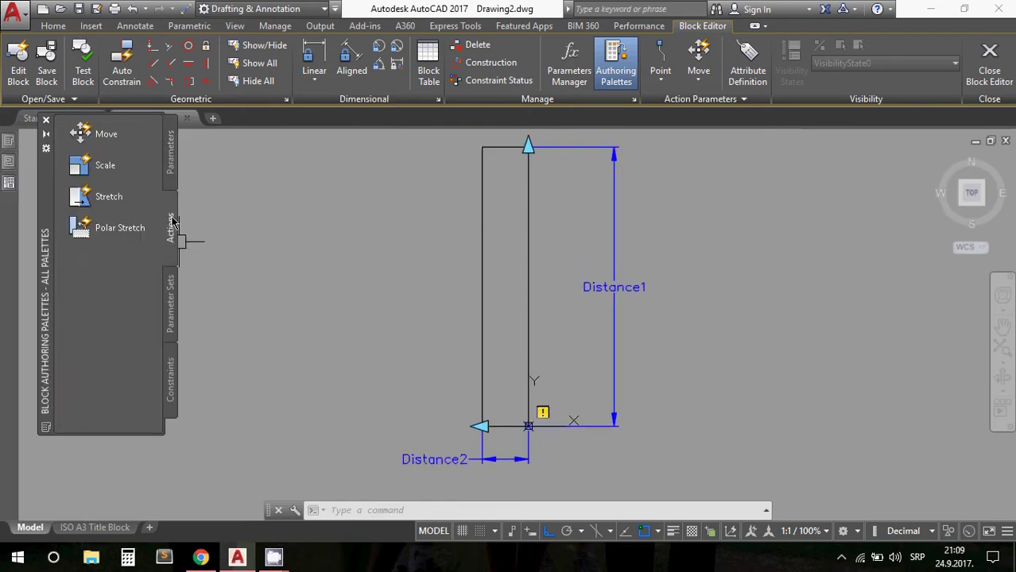
click(104, 325)
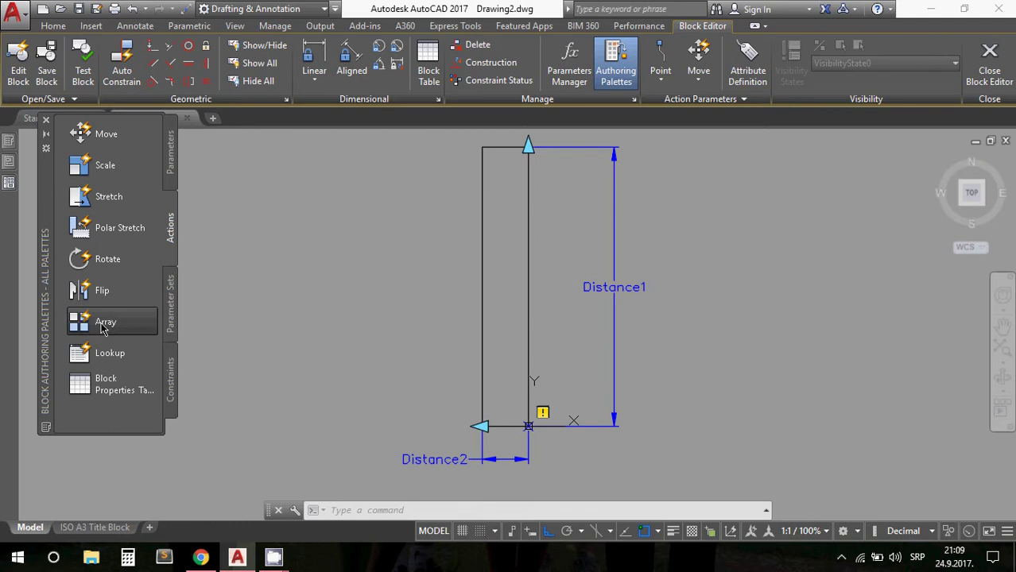
click(516, 460)
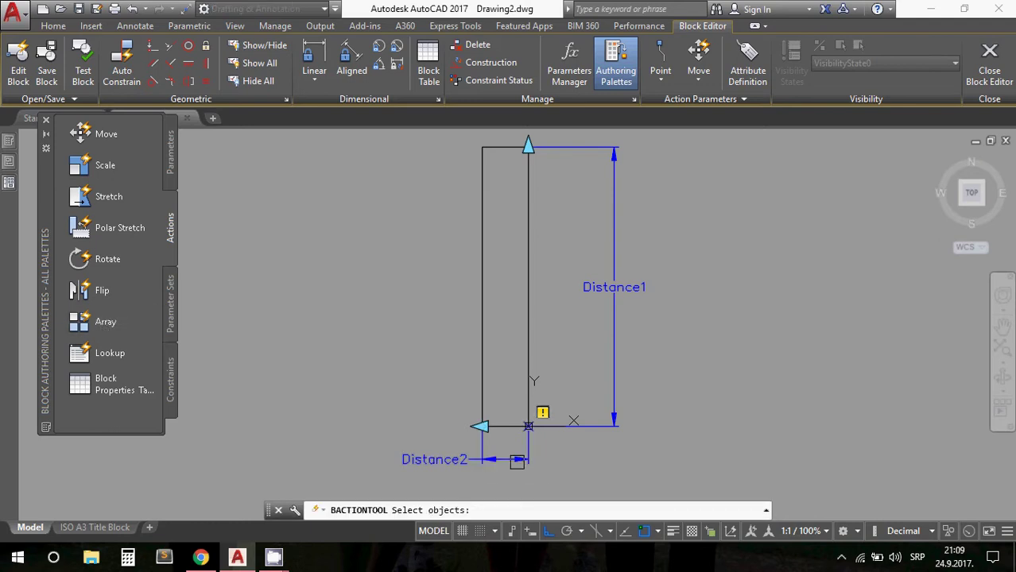
click(476, 301)
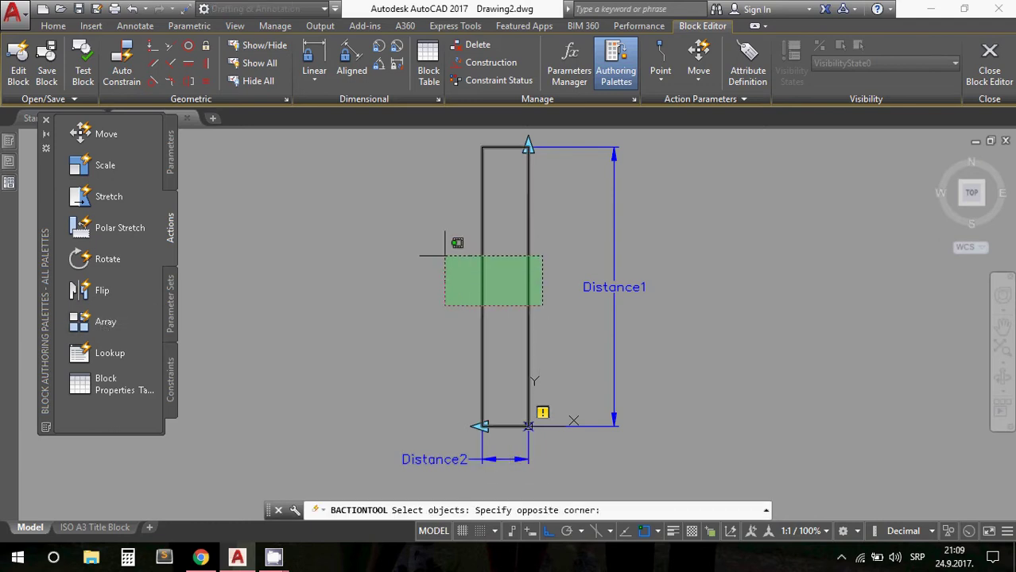
click(444, 256)
key(Return)
text(1)
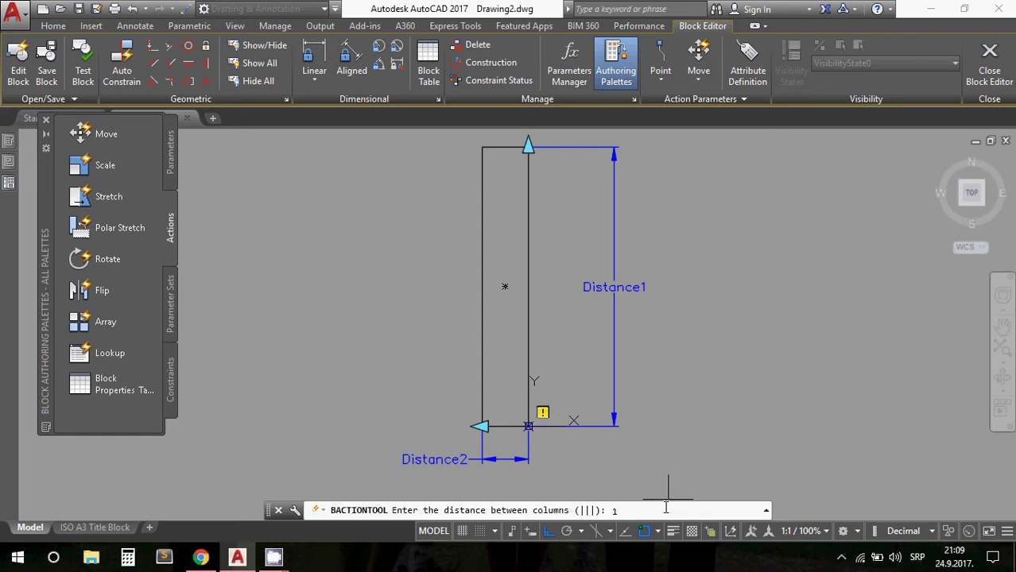
key(Return)
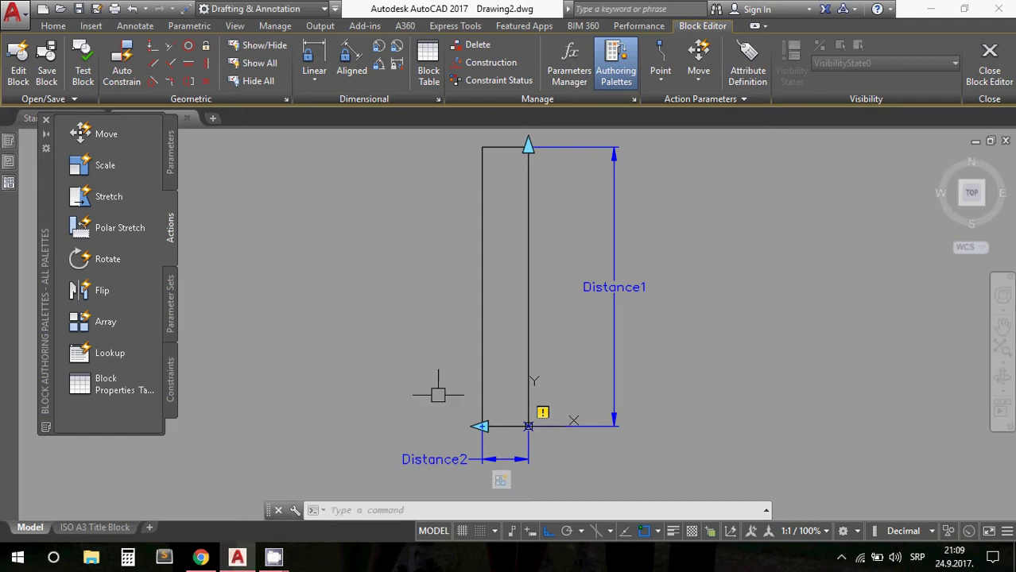
- Add a Stretch action on Distance1's top point, framing and selecting the stripe's top end
click(88, 202)
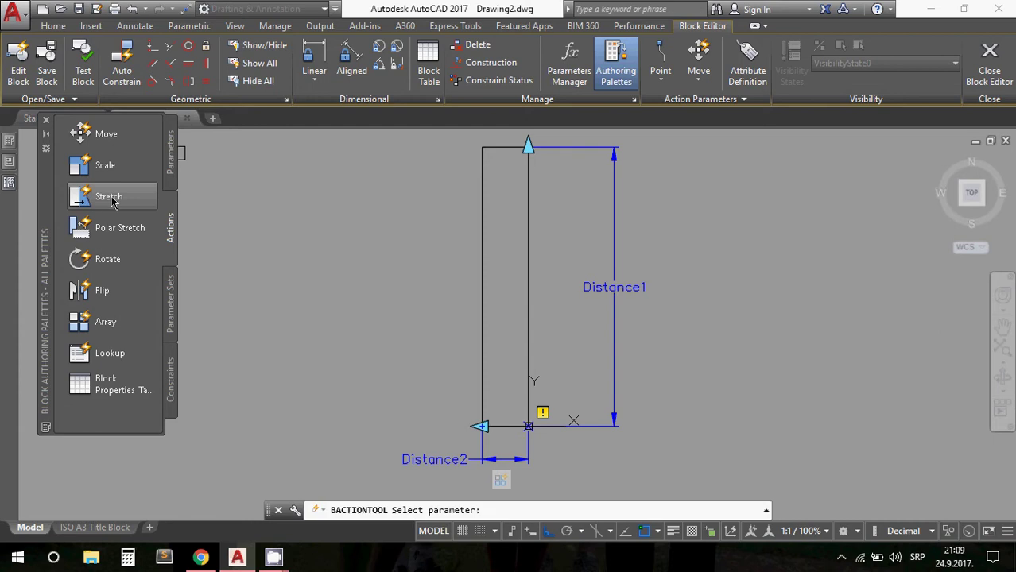
click(624, 293)
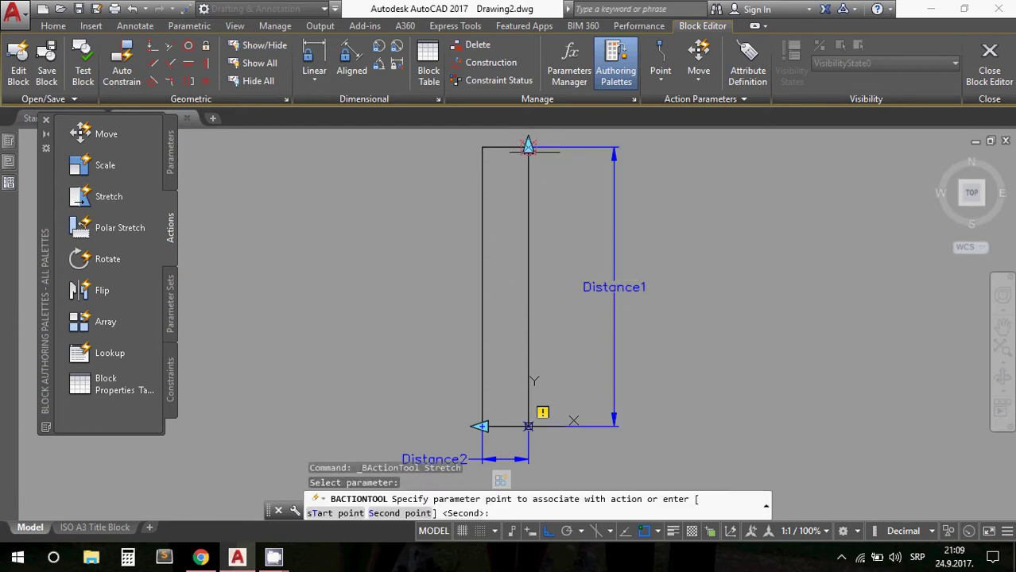
click(528, 146)
middle_drag(570, 210, 573, 226)
click(566, 208)
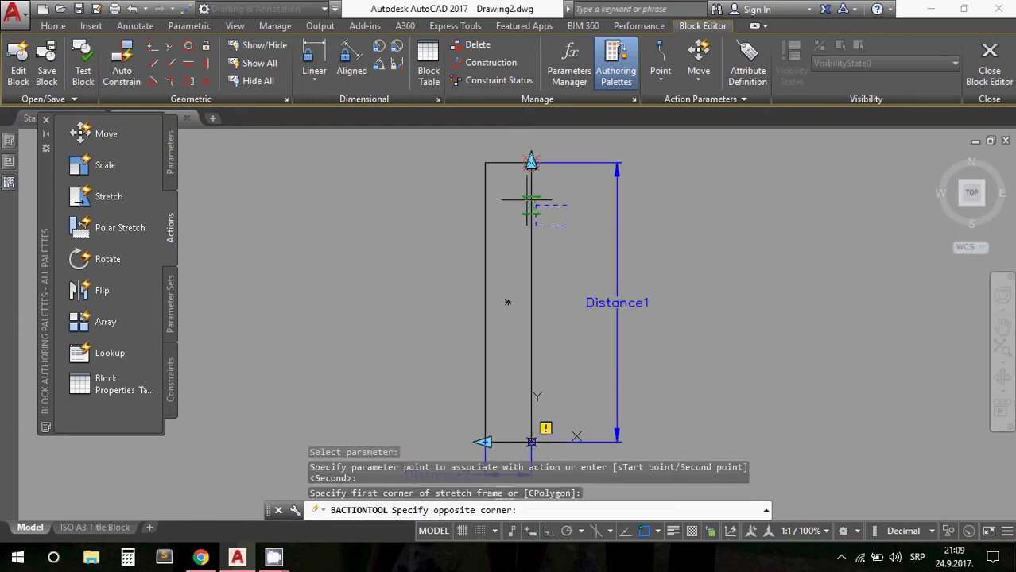
click(434, 142)
click(548, 199)
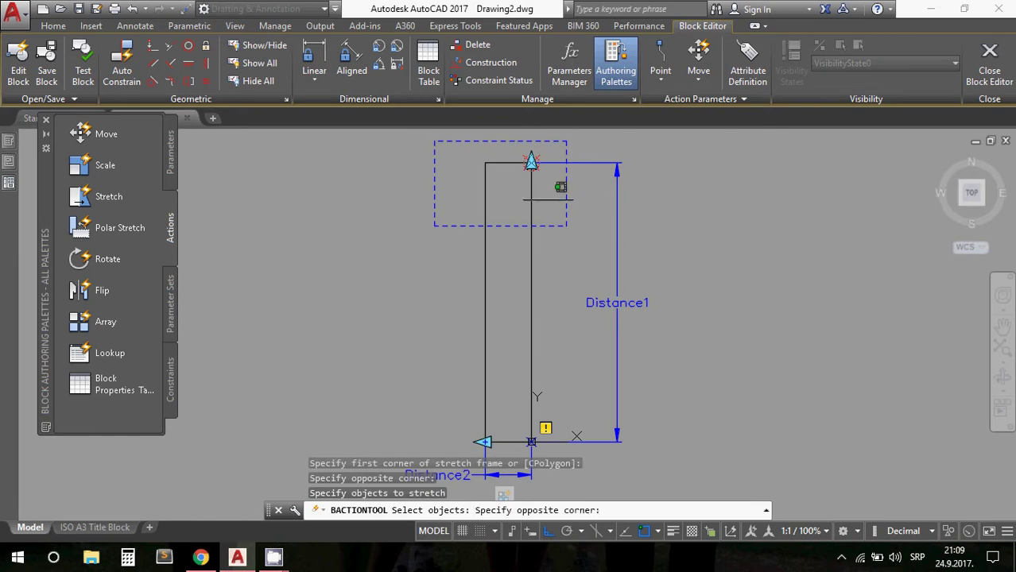
click(453, 152)
key(Return)
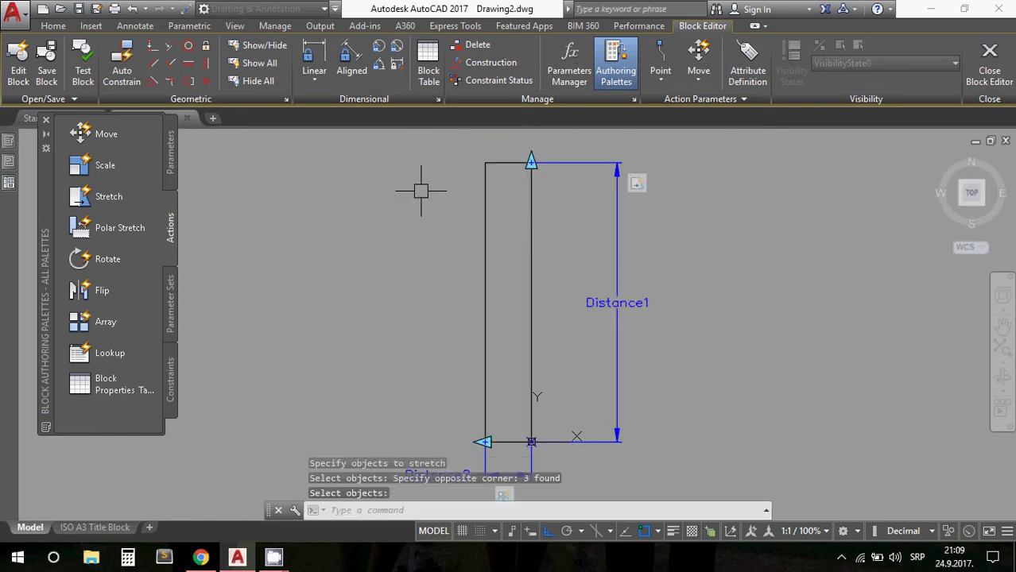
- Select Distance1 and show its properties
mouse_move(410, 202)
middle_down()
mouse_move(431, 193)
mouse_move(422, 229)
middle_up()
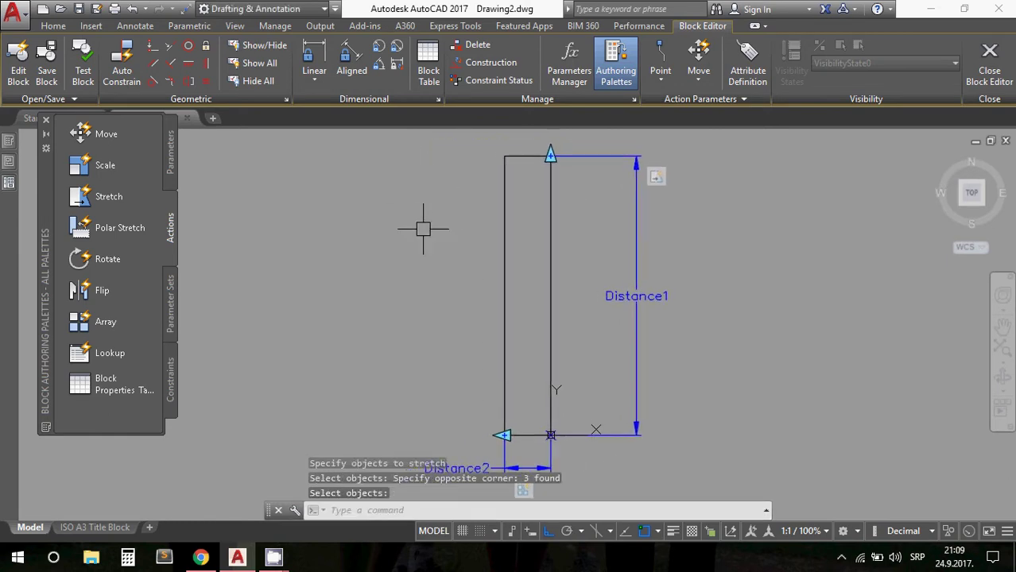
click(624, 157)
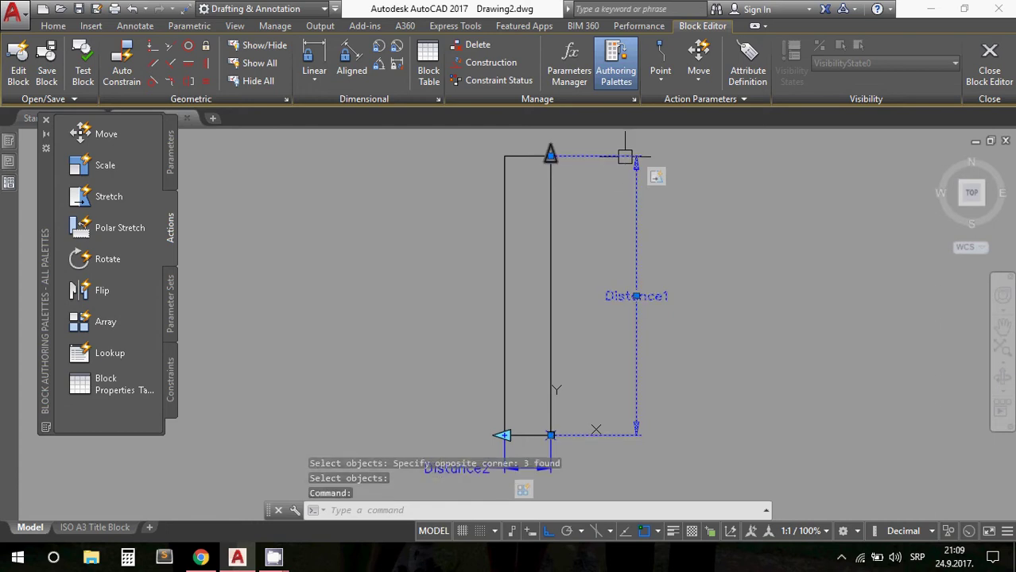
scroll(247, 406, down, 3)
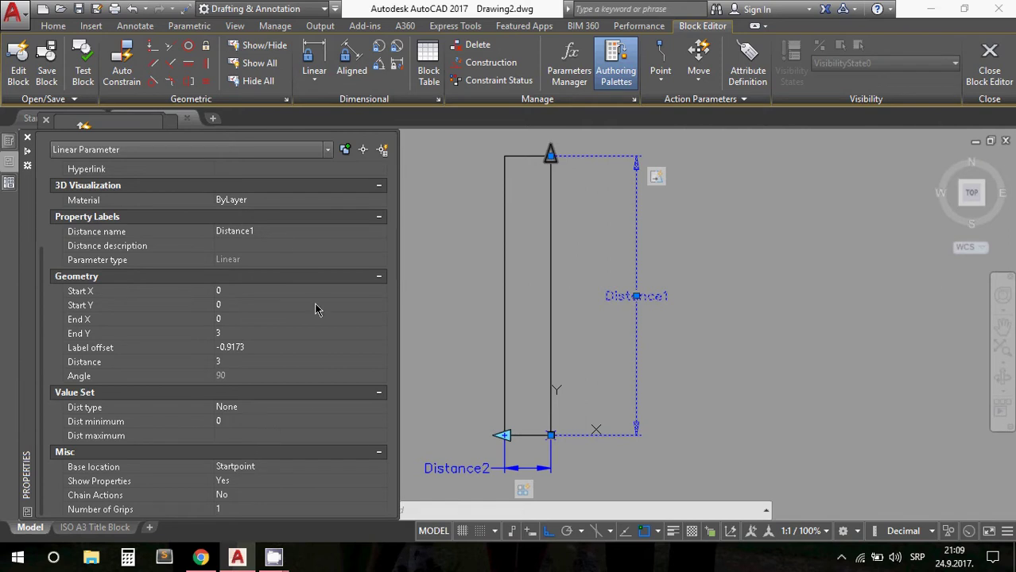
- Set Distance1's Dist type to List with allowed values 3, 4 and 5
click(286, 232)
click(334, 250)
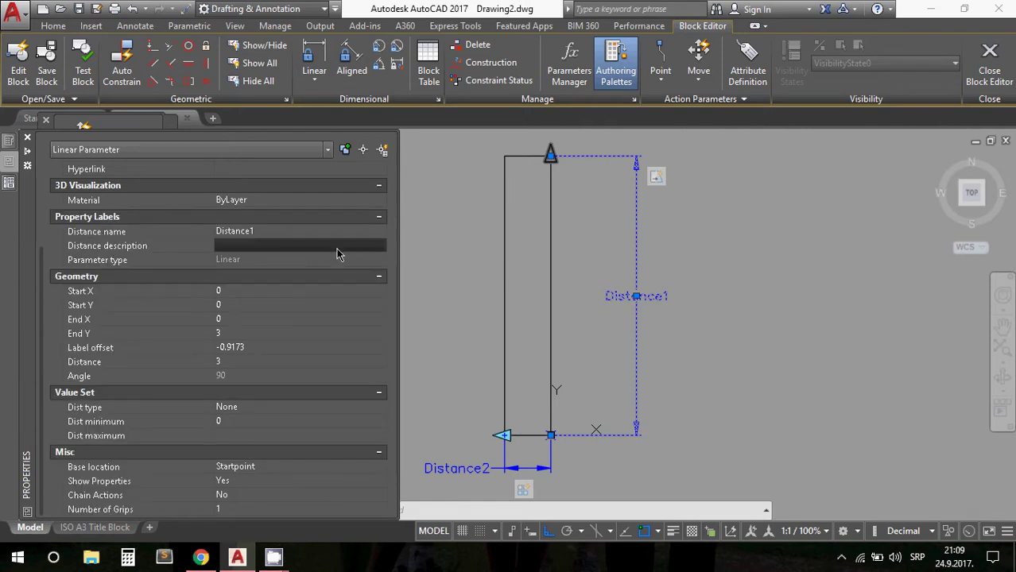
click(358, 233)
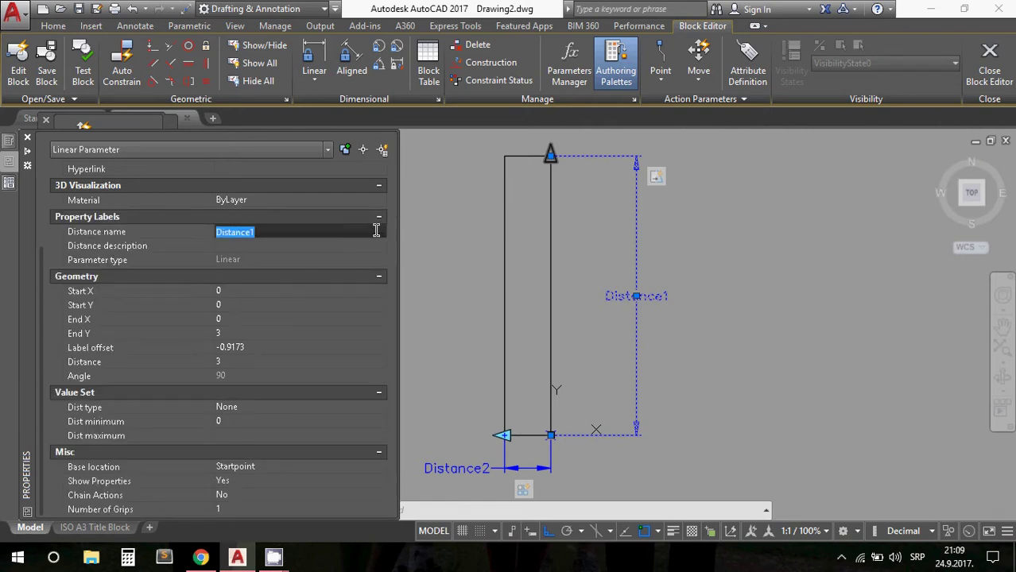
click(344, 409)
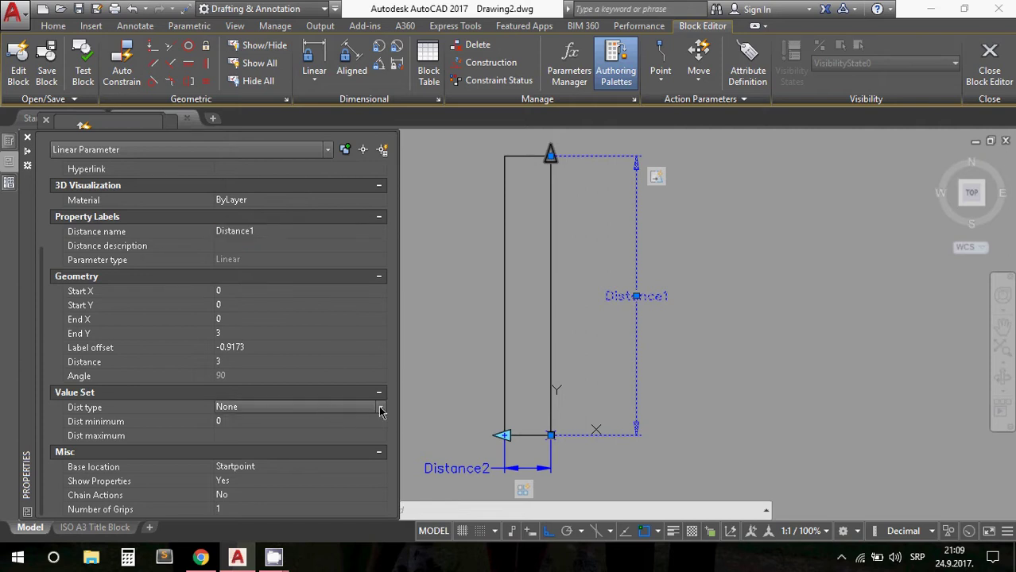
click(380, 410)
click(330, 448)
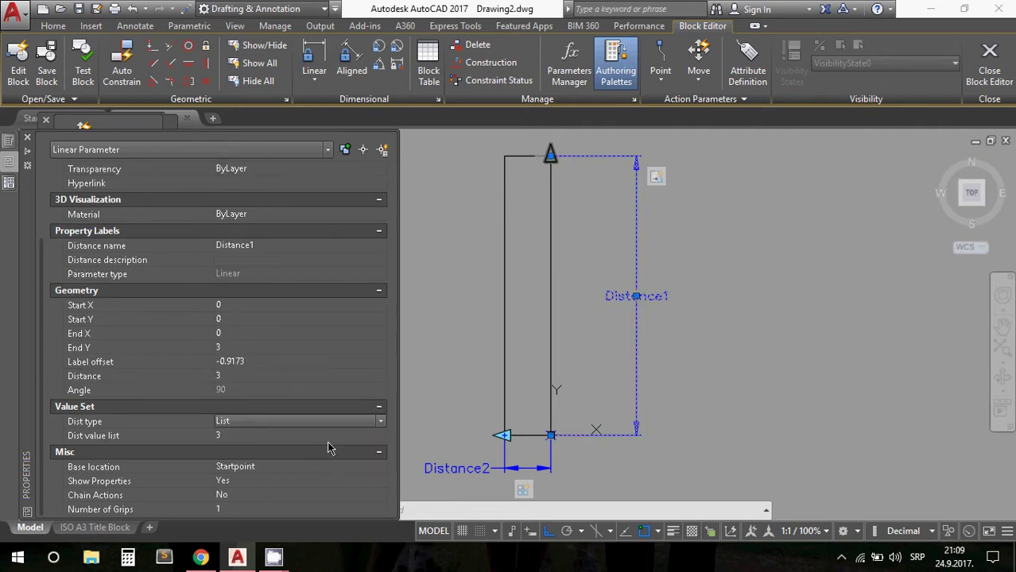
click(336, 440)
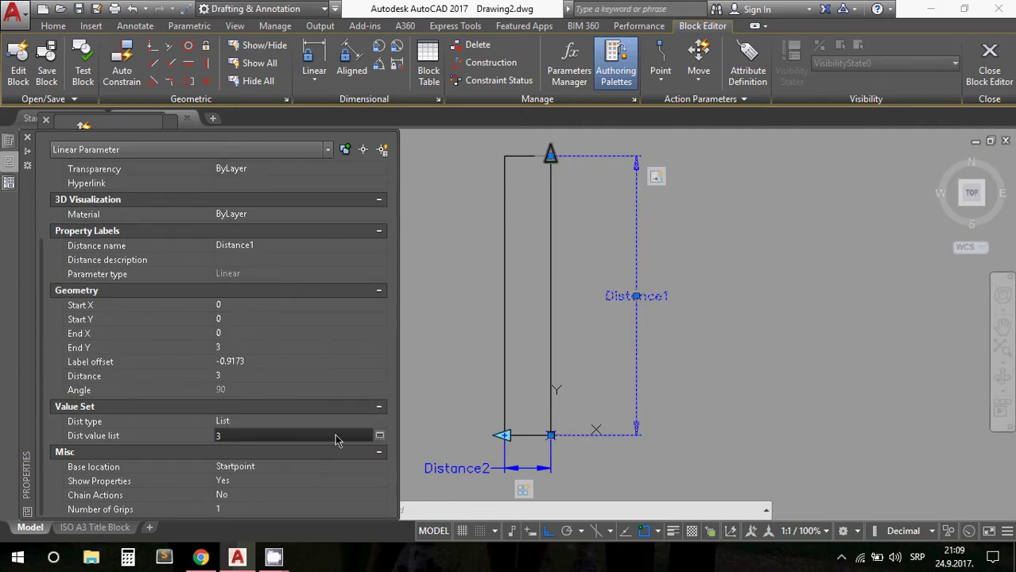
click(380, 439)
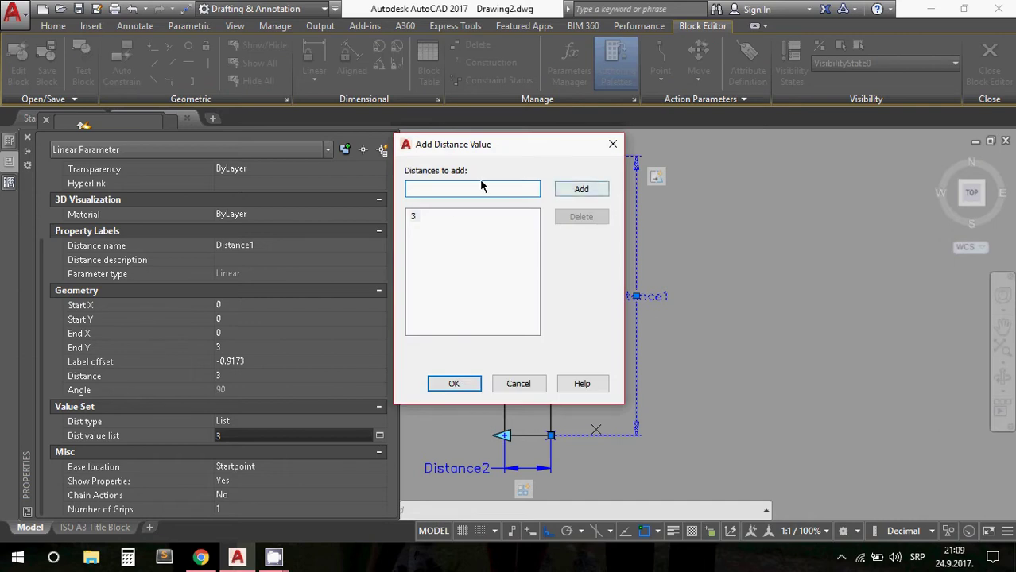
text(4)
key(Return)
click(464, 385)
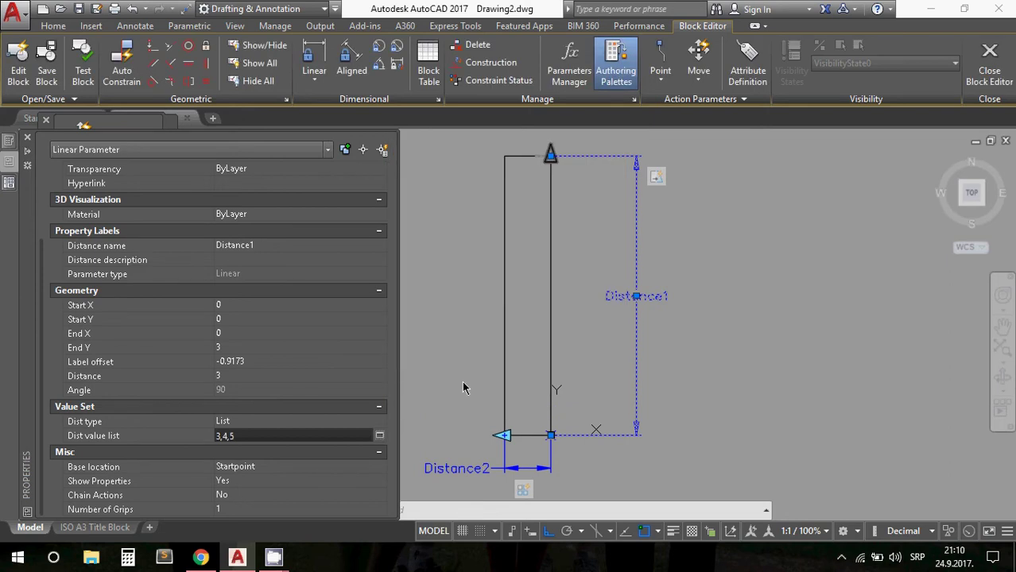
- Close Properties, deselect Distance1 and exit the Block Editor
key(ctrl+1)
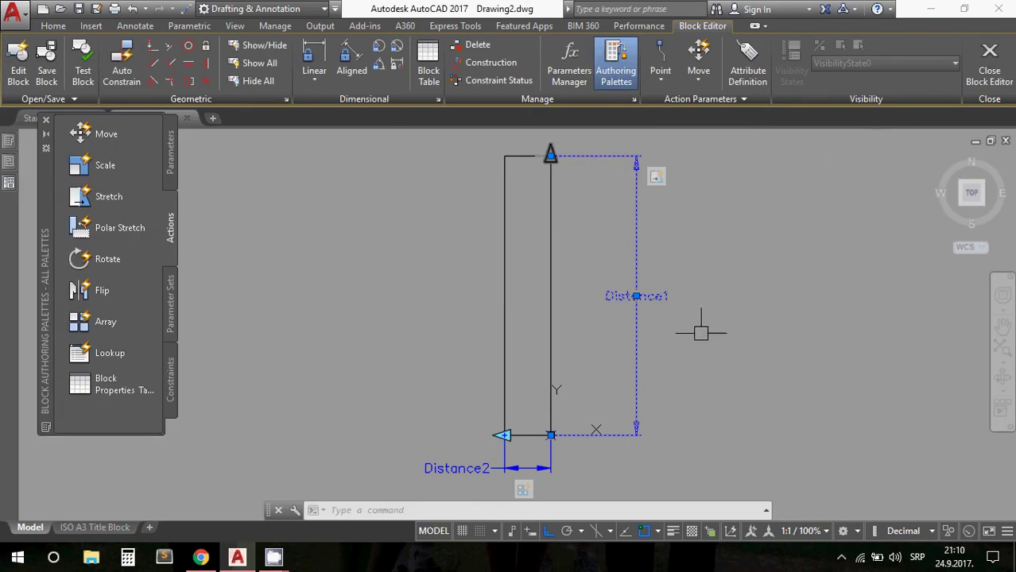
key(Escape)
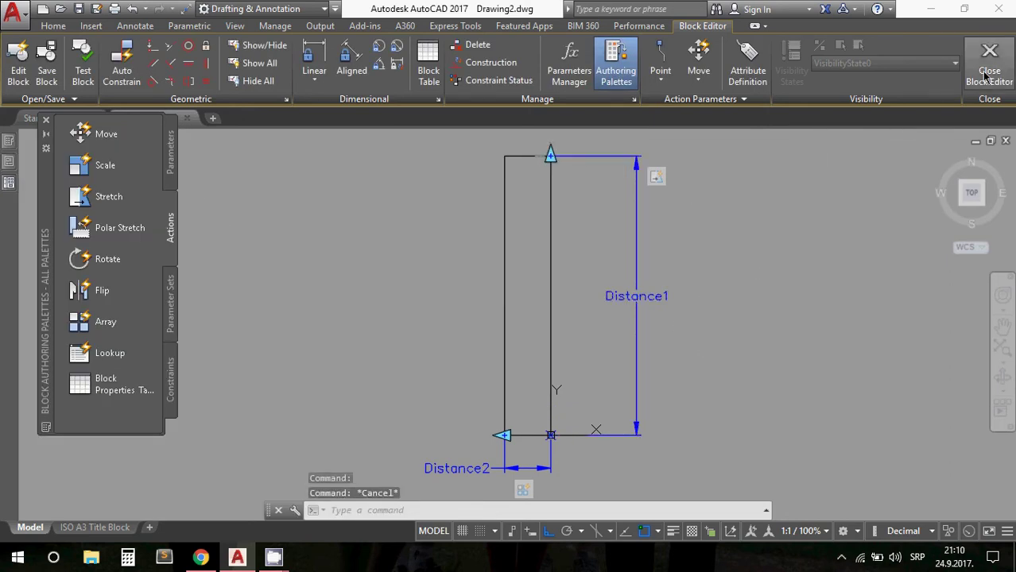
click(986, 76)
- Save the block changes and move the stripe block against the right road line
click(534, 244)
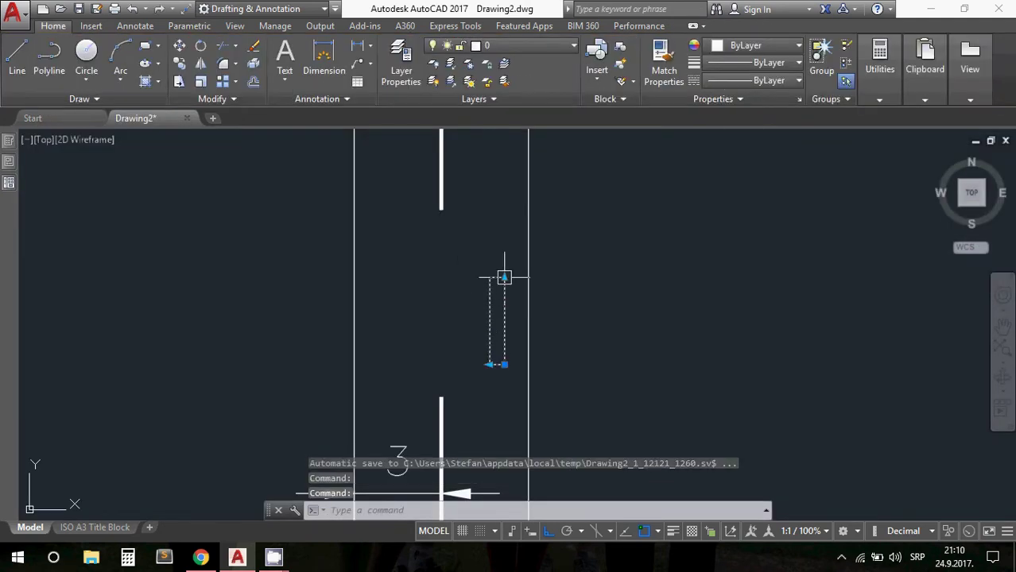
key(Escape)
scroll(507, 338, up, 2)
click(497, 322)
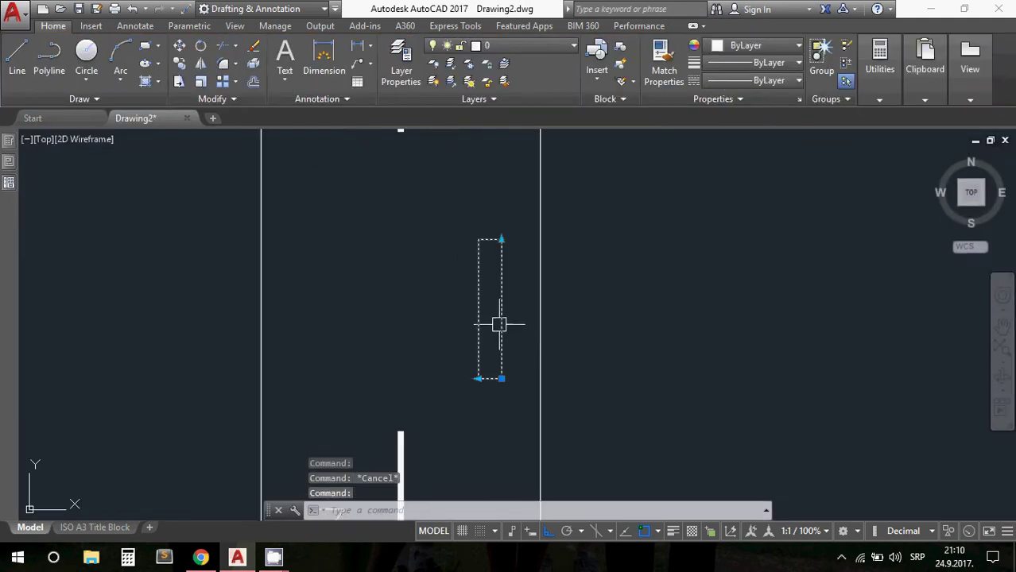
click(494, 378)
click(539, 378)
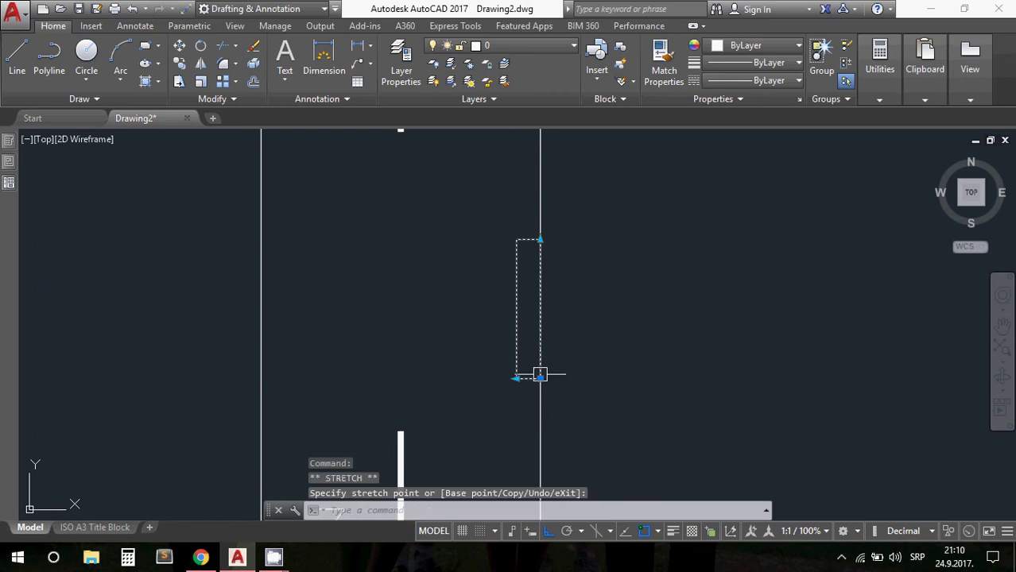
key(Escape)
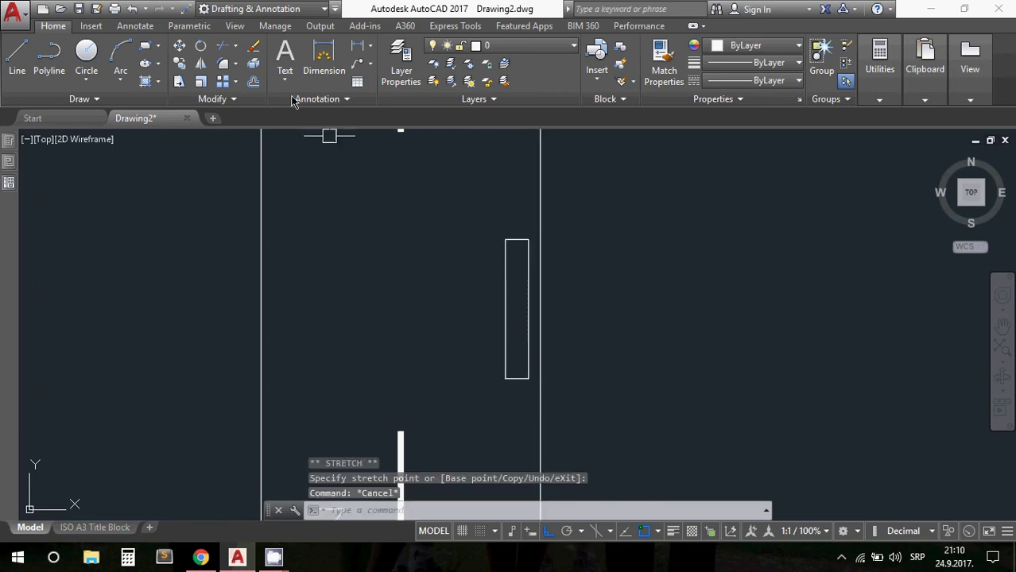
- Add a linear dimension along the stripe's length, placed to its right
click(346, 50)
click(526, 239)
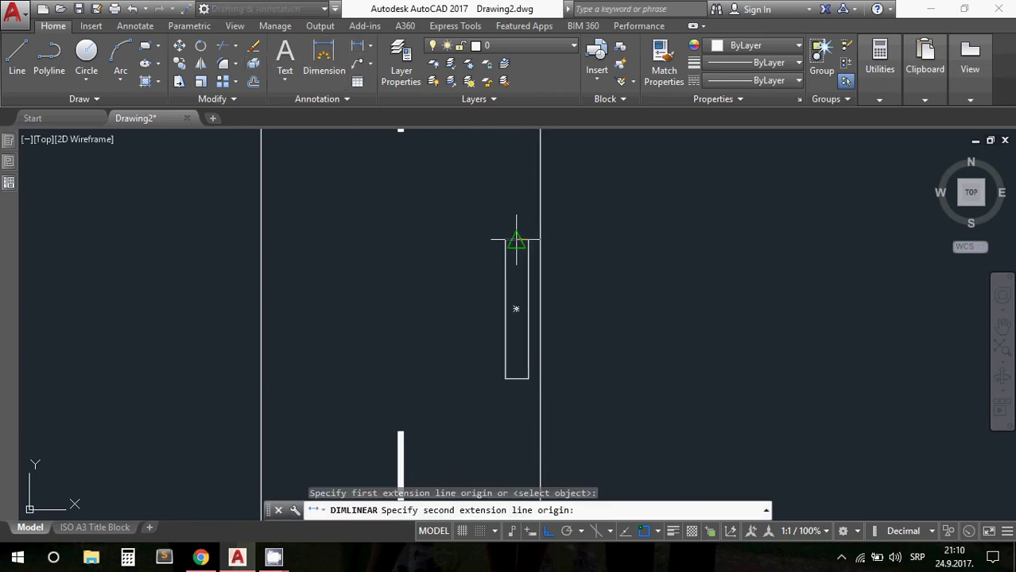
click(536, 375)
click(656, 310)
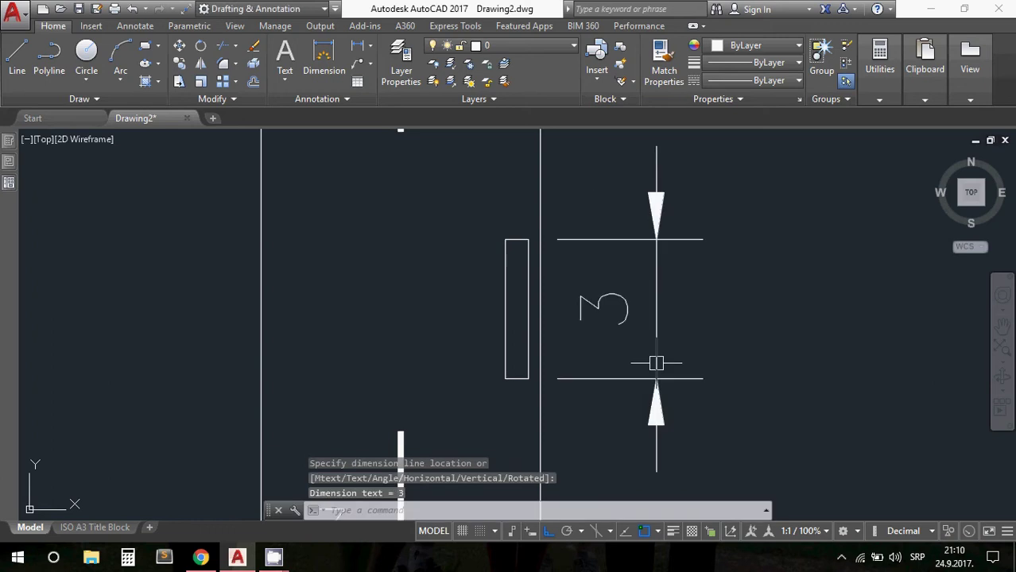
key(Escape)
- Stretch the stripe with its top grip to length 4, then 5
click(525, 284)
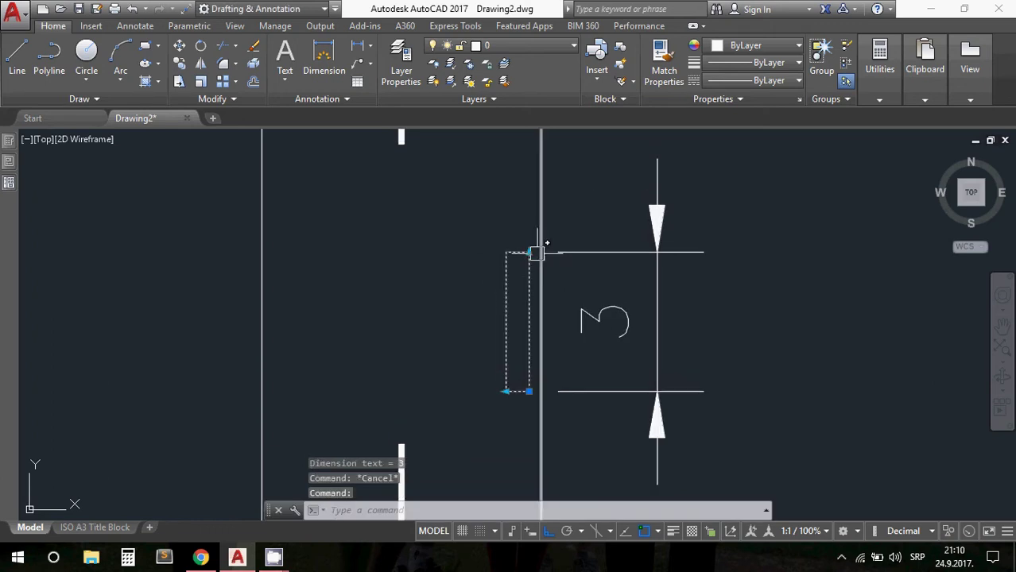
click(528, 253)
click(528, 206)
click(529, 205)
click(528, 159)
key(Escape)
- Drag the width grip leftward to array the block into six stripes
click(507, 283)
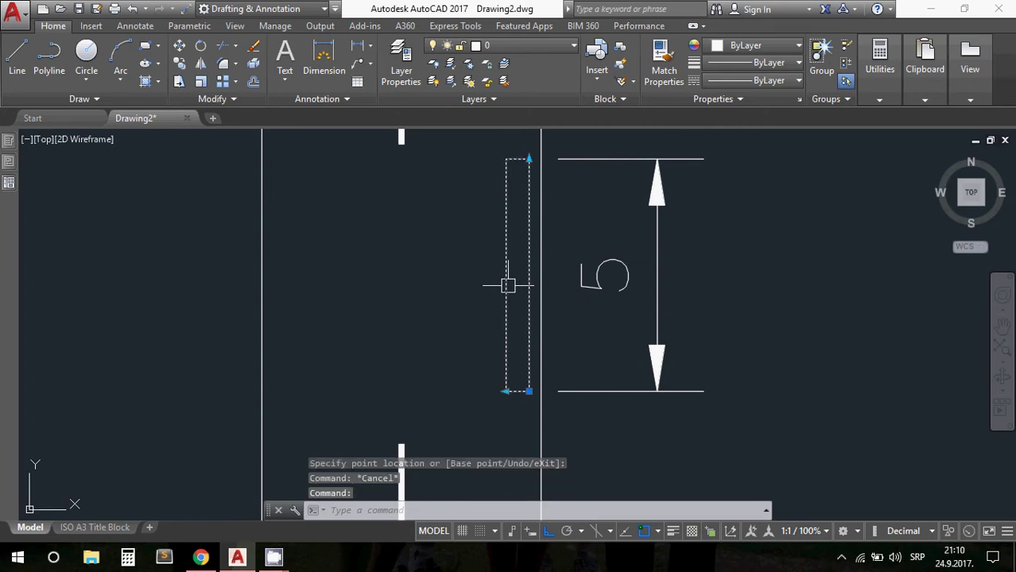
click(506, 390)
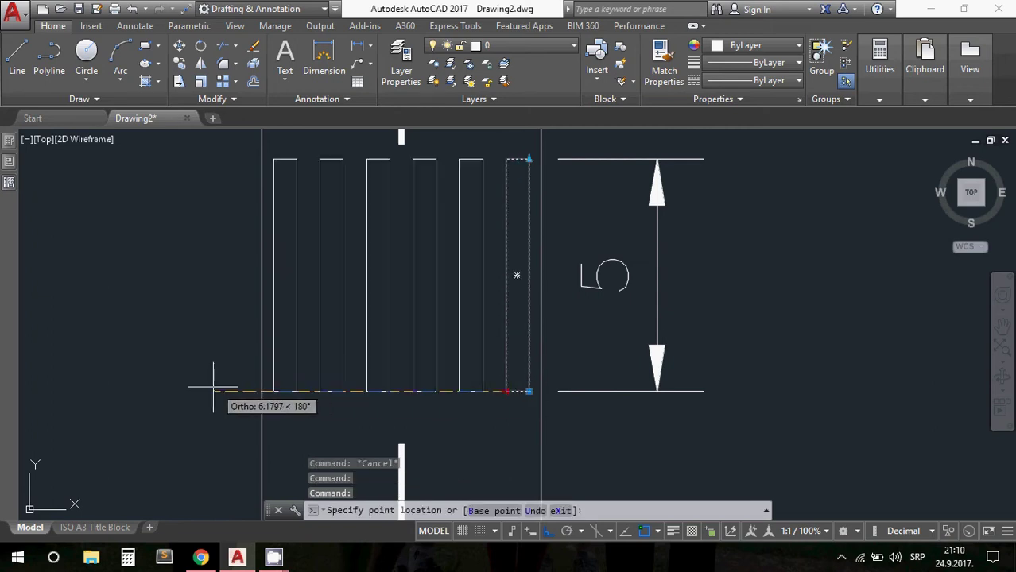
key(Escape)
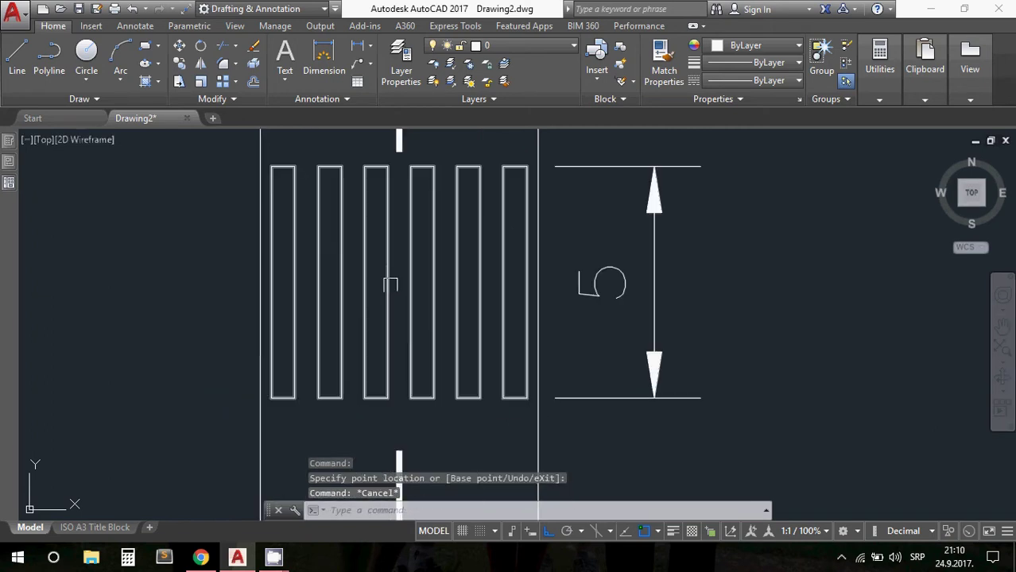
click(387, 280)
- Reopen the stripe block in the Block Editor
right_click(386, 281)
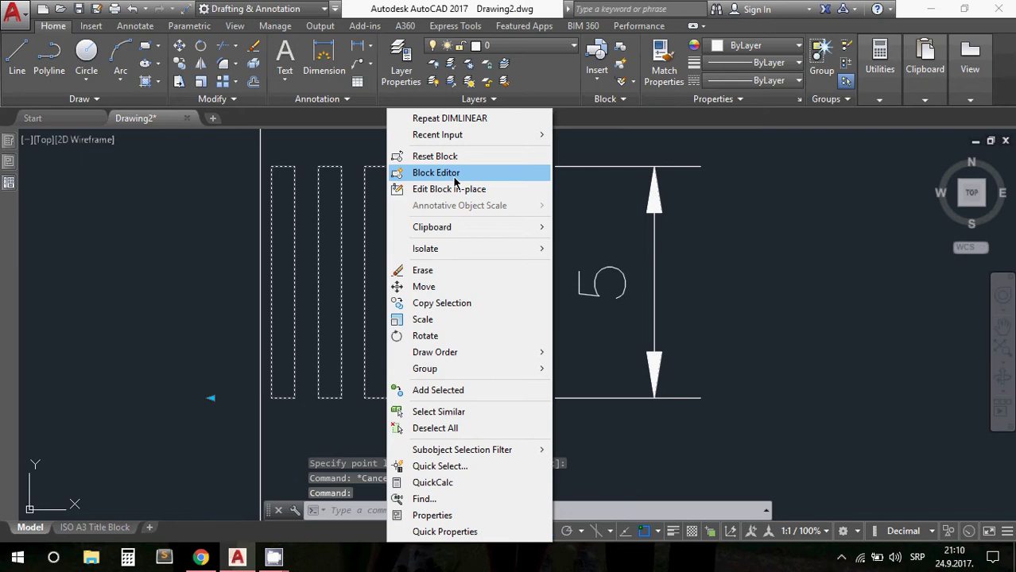
click(455, 182)
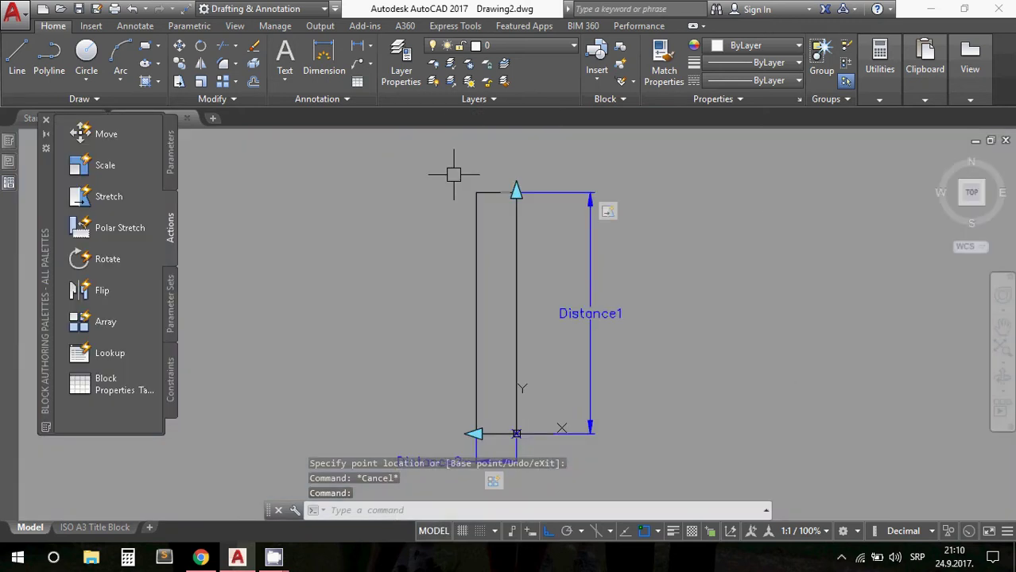
click(53, 25)
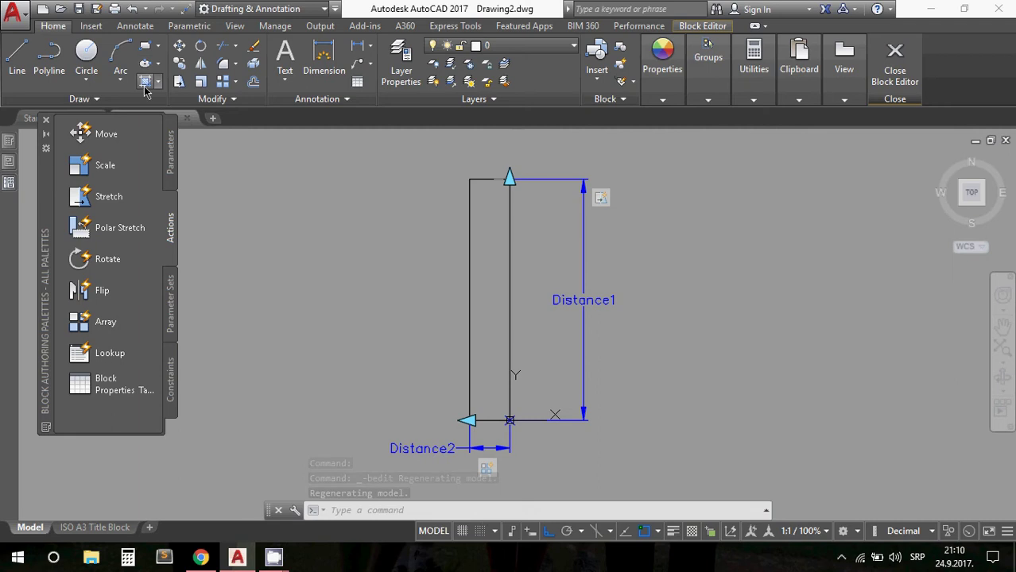
- Fill the stripe rectangle with a SOLID hatch and select the hatch
text(h)
key(Return)
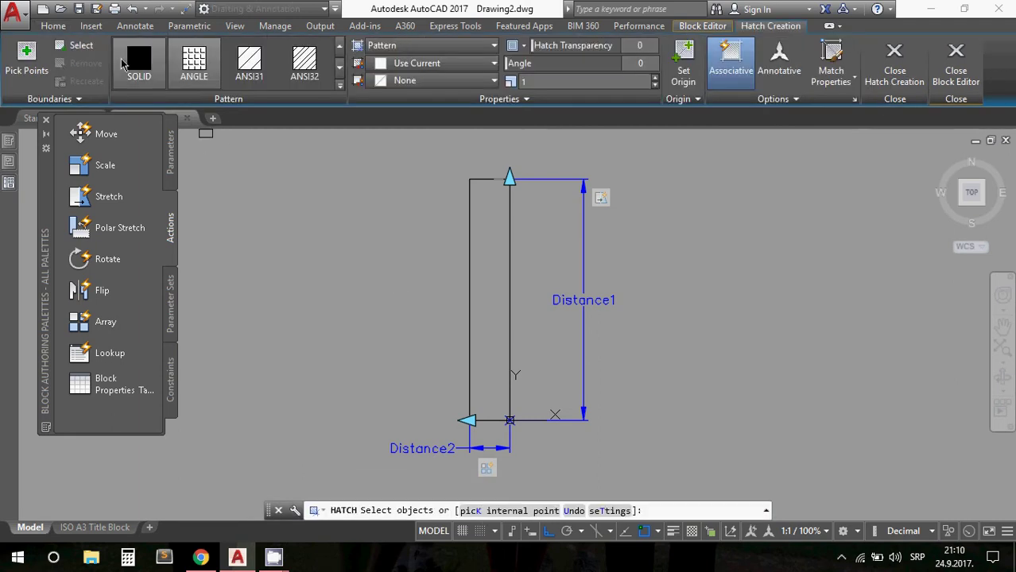
click(23, 70)
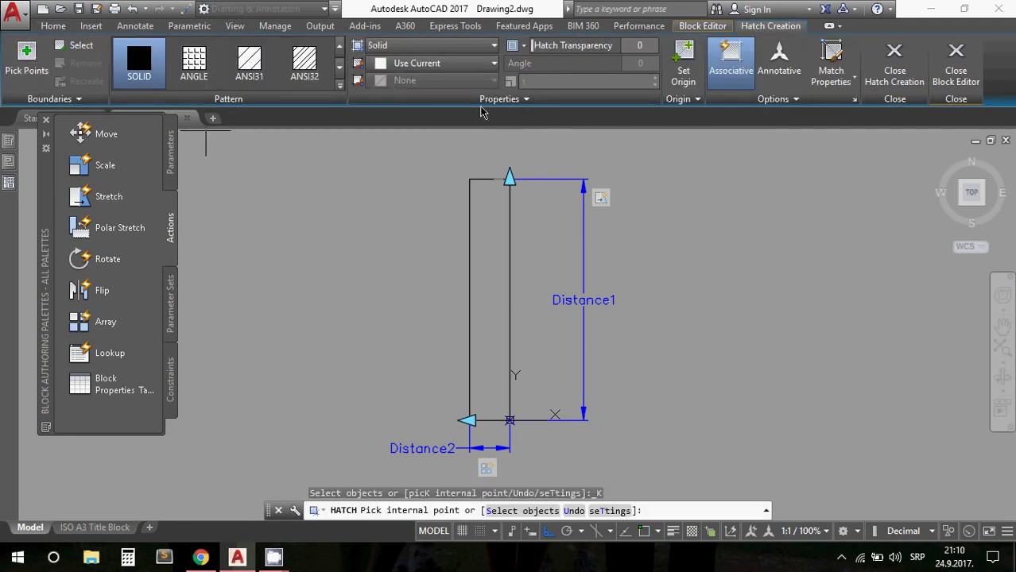
click(481, 267)
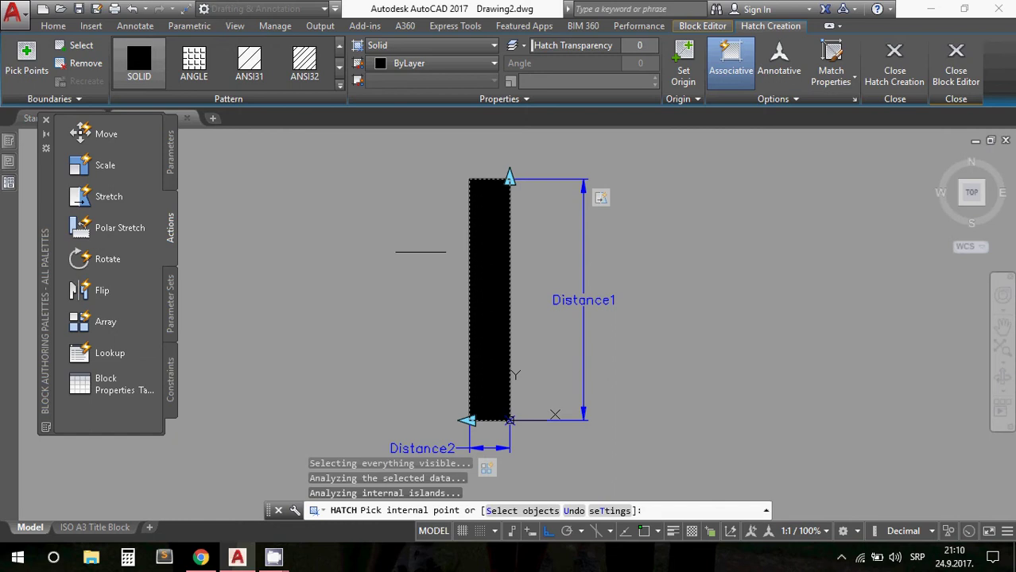
key(Escape)
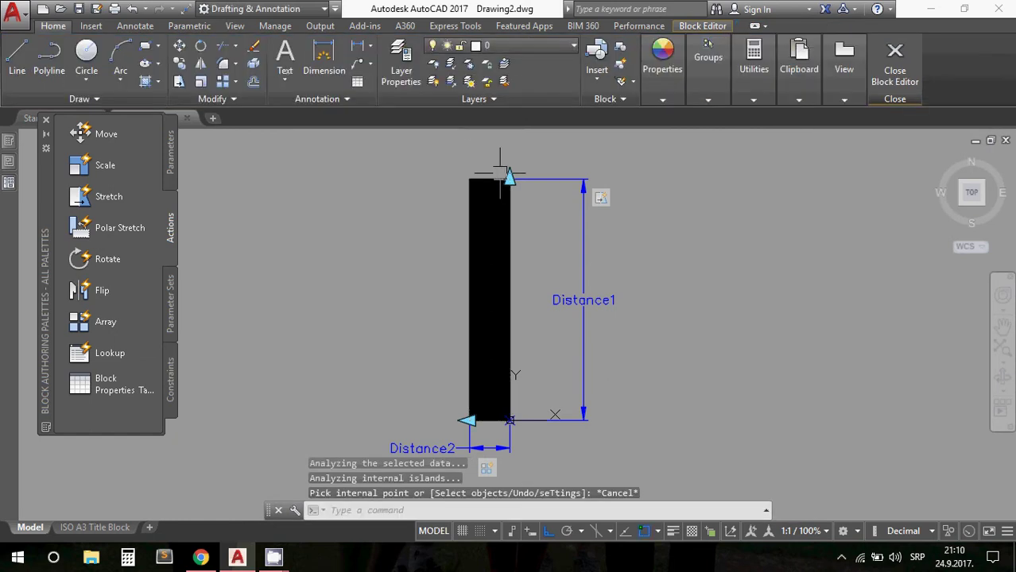
drag(509, 167, 486, 191)
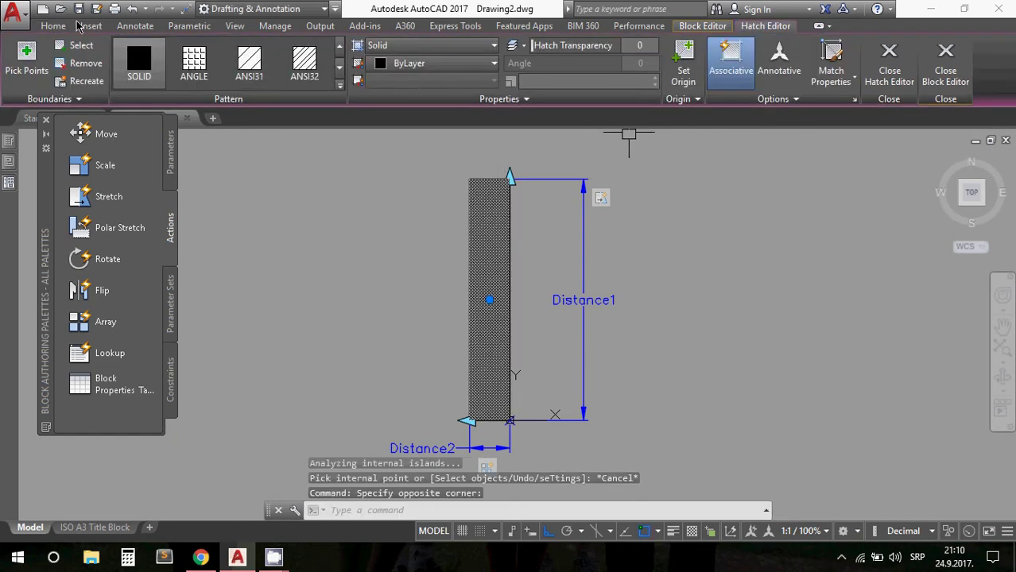
- Give the hatch a lighter true colour by raising luminance in More Colors
click(53, 25)
click(663, 97)
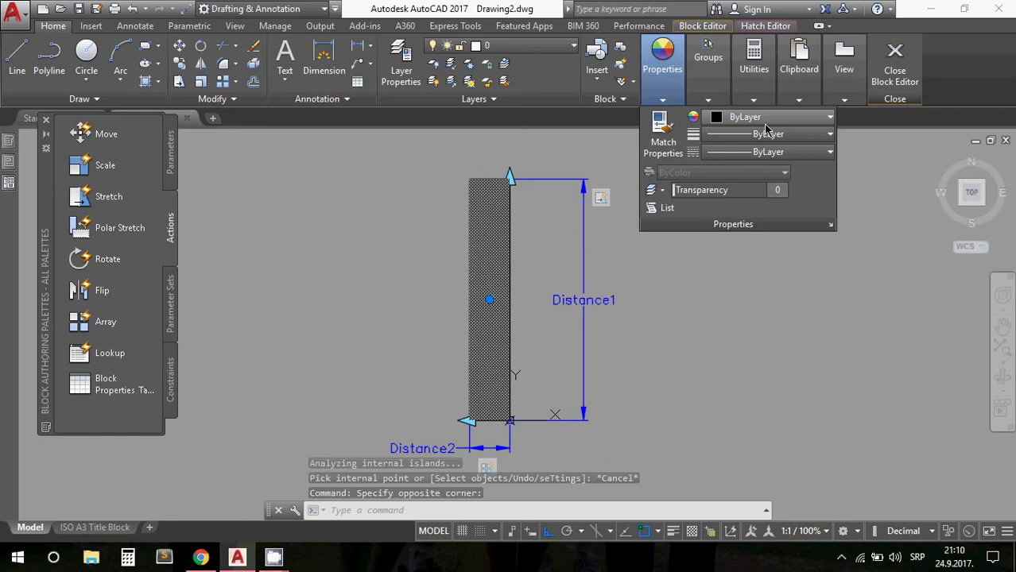
click(768, 119)
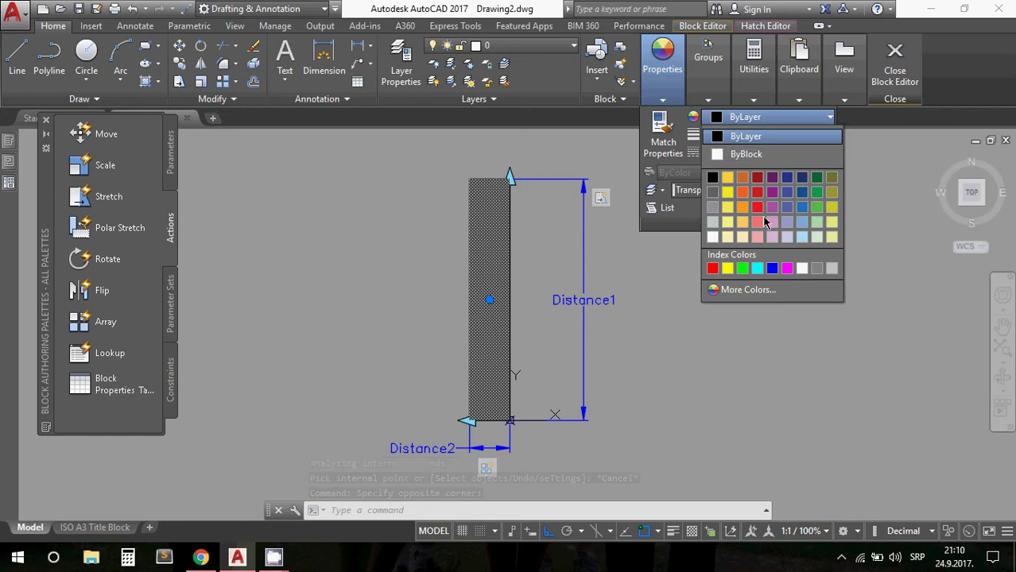
click(747, 290)
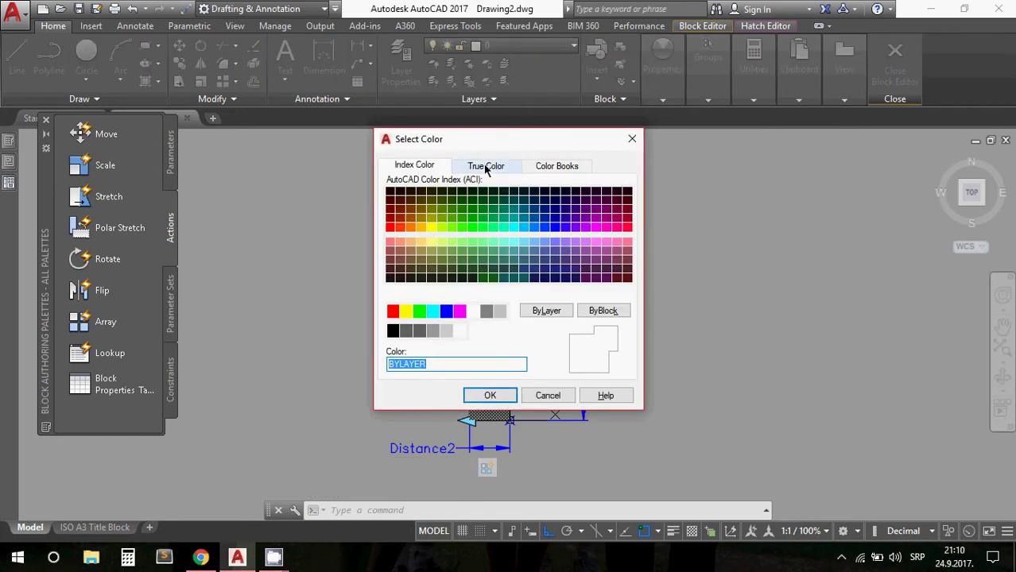
click(486, 165)
click(545, 229)
drag(544, 229, 545, 213)
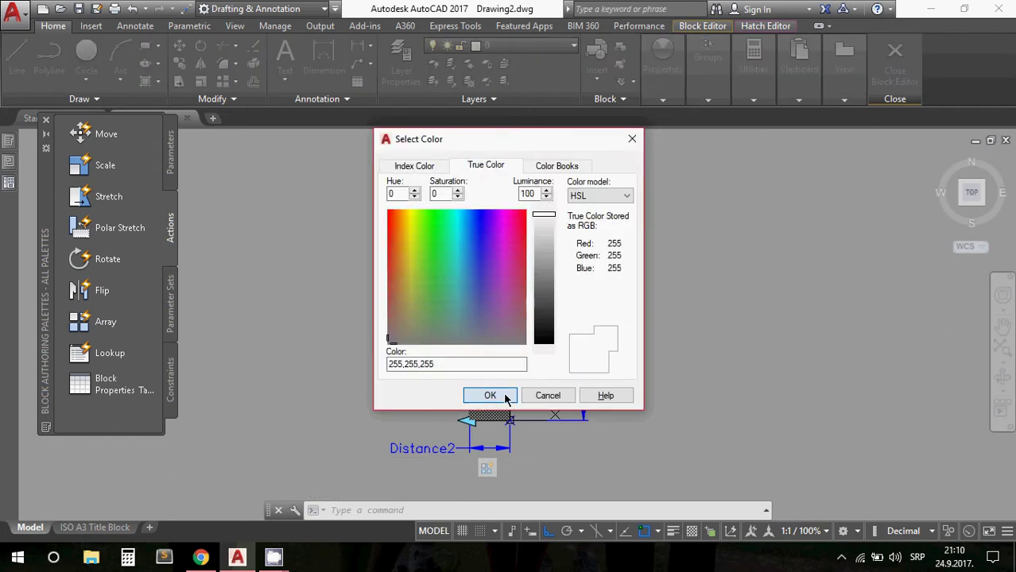
click(506, 396)
click(521, 362)
key(Escape)
middle_drag(546, 383, 554, 368)
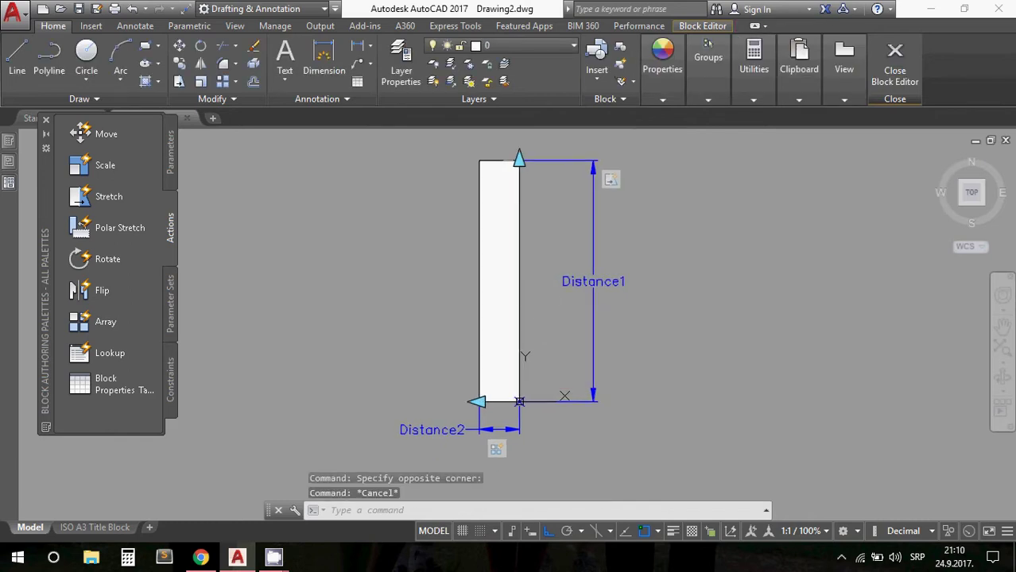
- Reselect the hatch and set its true-colour luminance to full white (255,255,255)
drag(519, 401, 413, 262)
click(662, 99)
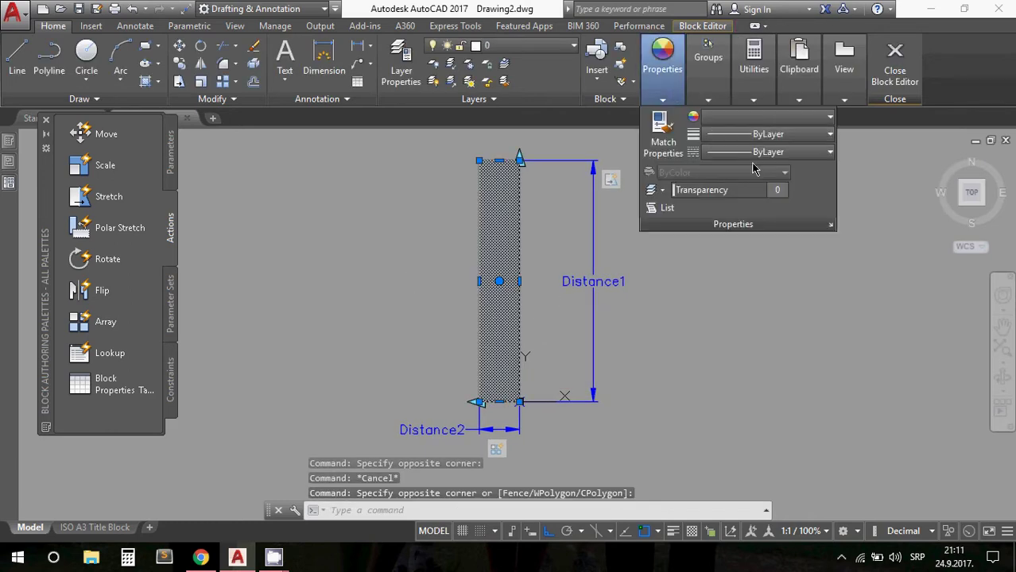
click(764, 117)
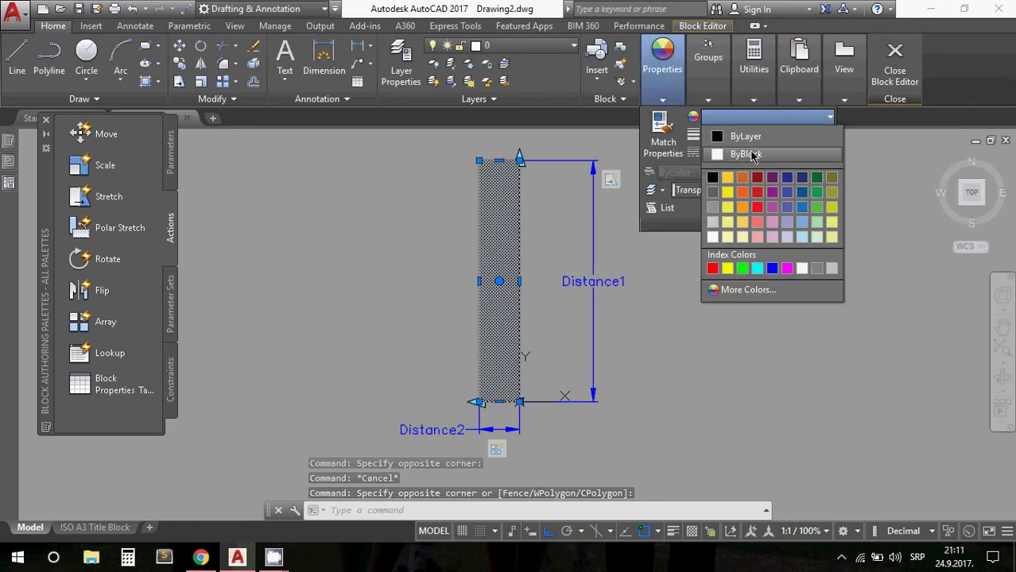
click(764, 290)
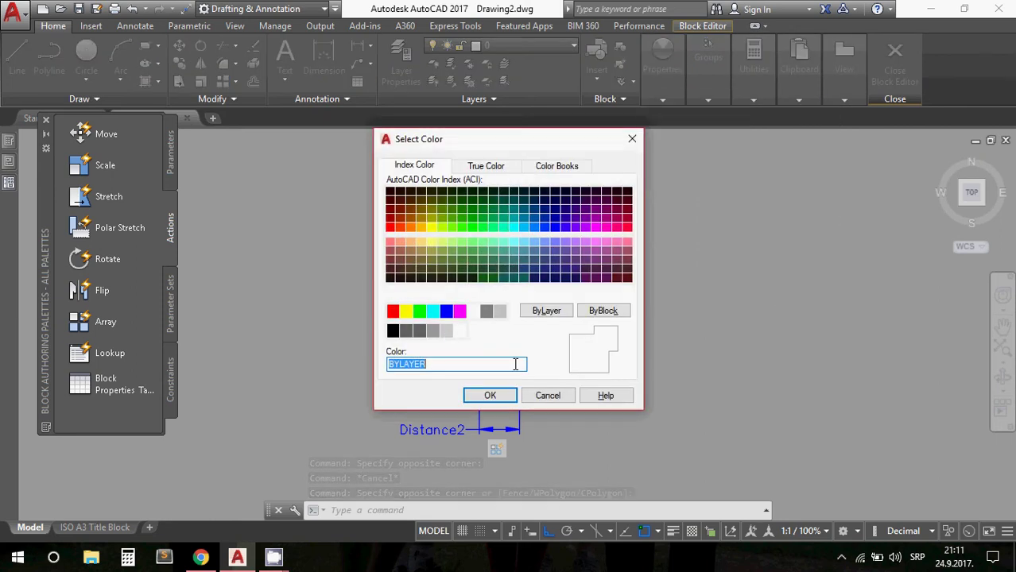
click(477, 165)
drag(538, 313, 541, 228)
click(542, 210)
click(490, 395)
key(Escape)
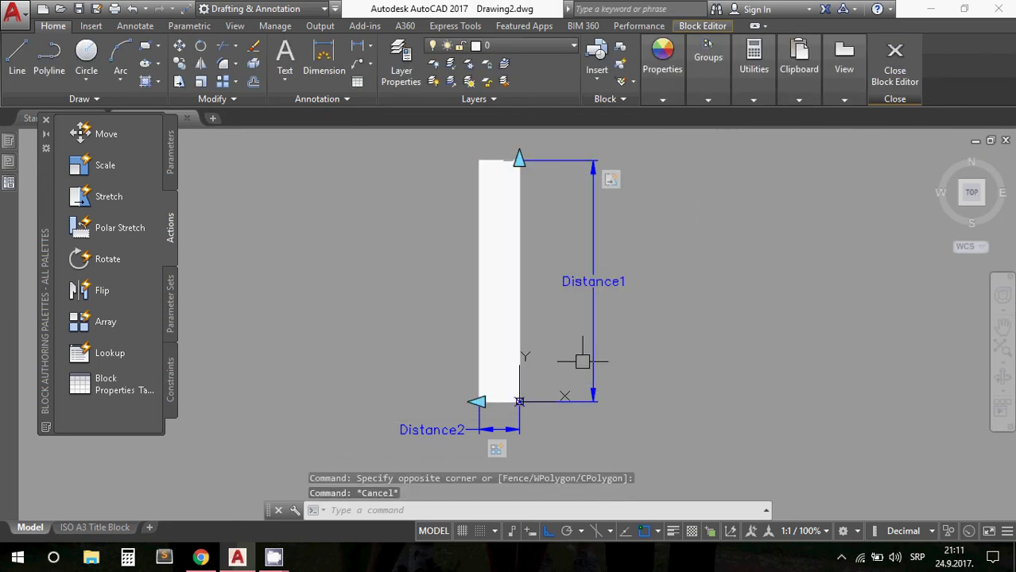
key(Escape)
middle_drag(582, 361, 588, 354)
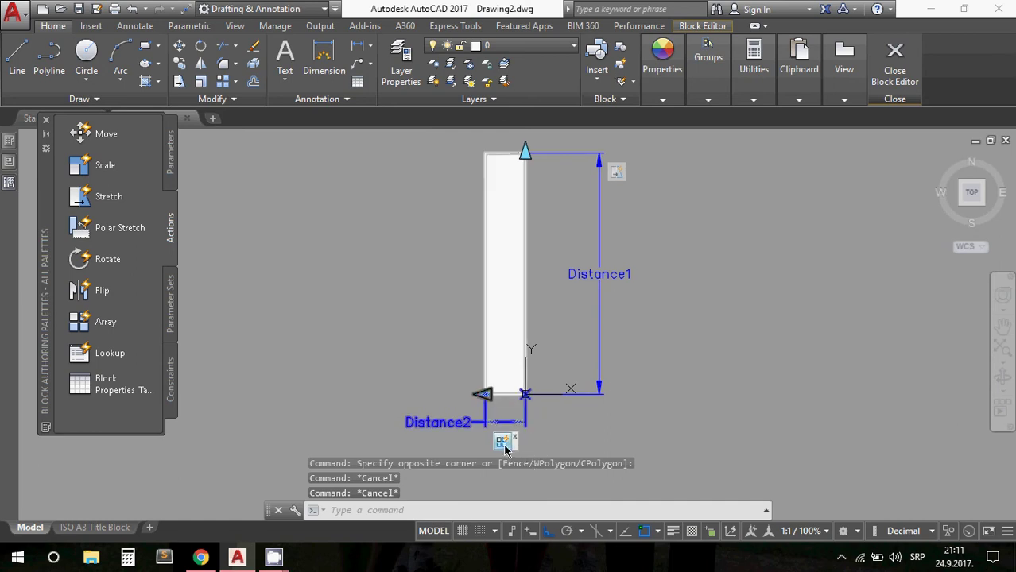
- Add the white stripe to the Distance2 array action's selection set
right_click(503, 442)
mouse_move(569, 374)
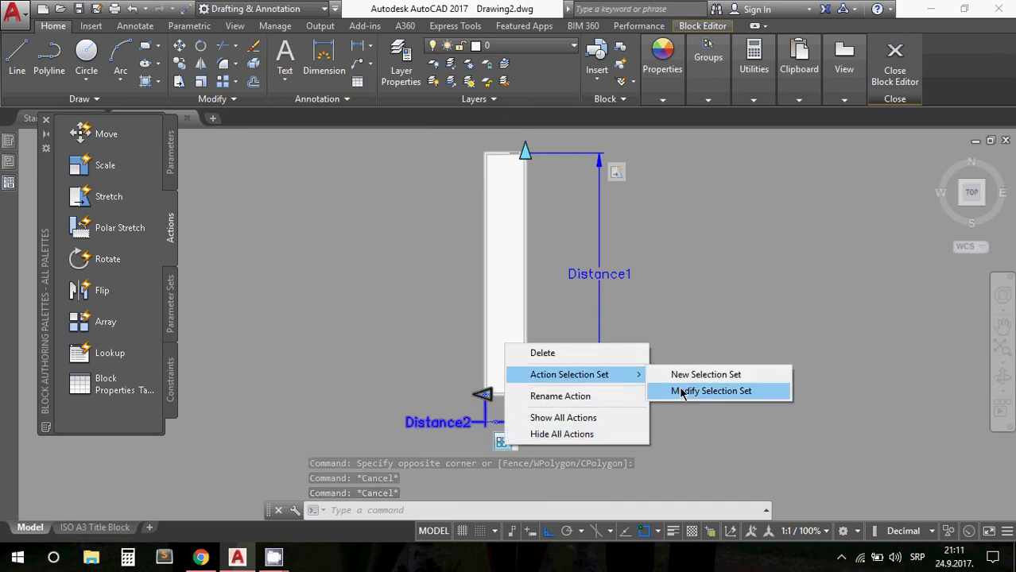
click(681, 391)
click(545, 307)
click(404, 268)
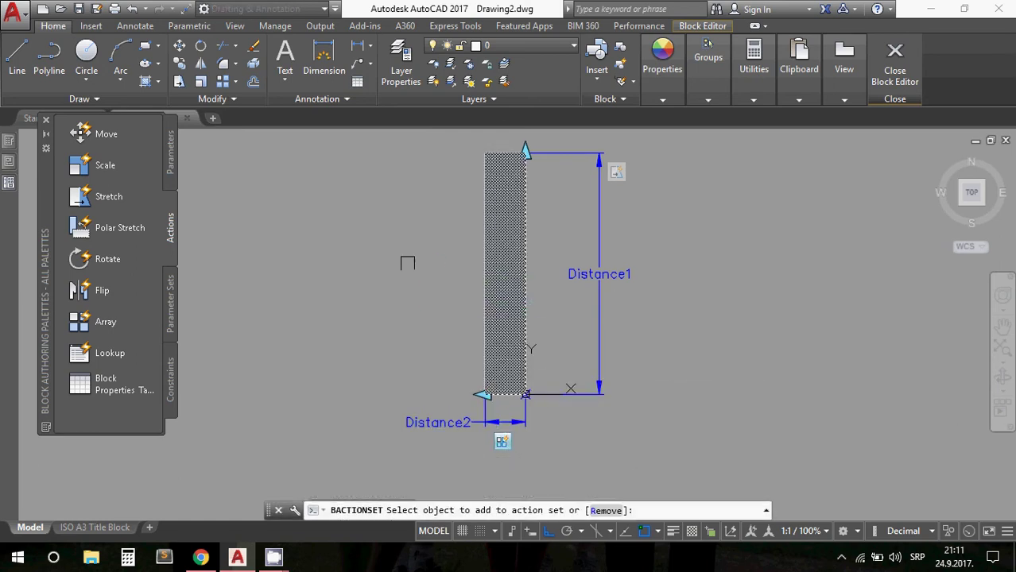
right_click(419, 263)
click(453, 268)
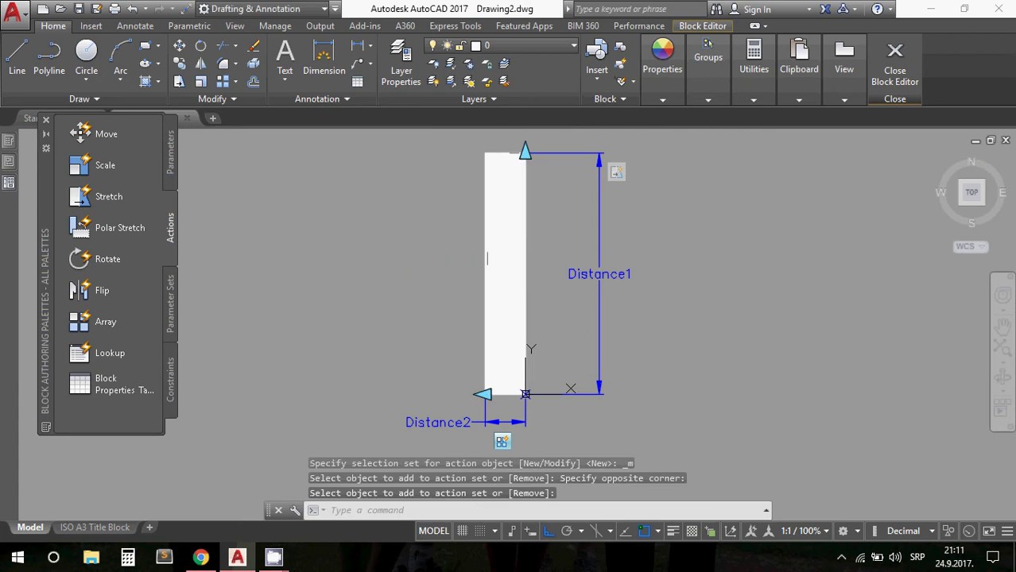
- Add the white stripe to the Distance1 stretch action's frame and selection set
right_click(619, 176)
mouse_move(682, 205)
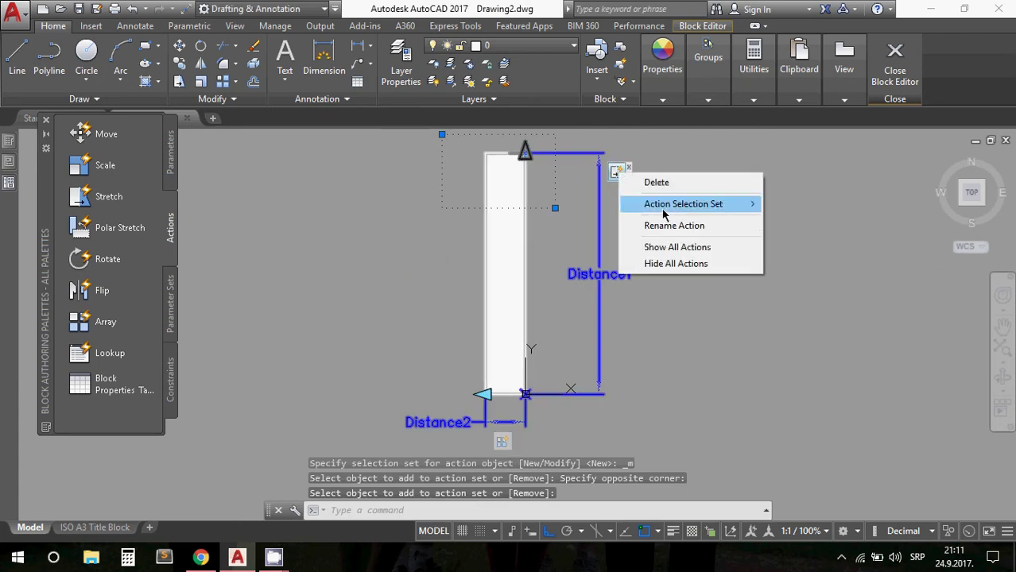
click(816, 230)
scroll(553, 207, up, 2)
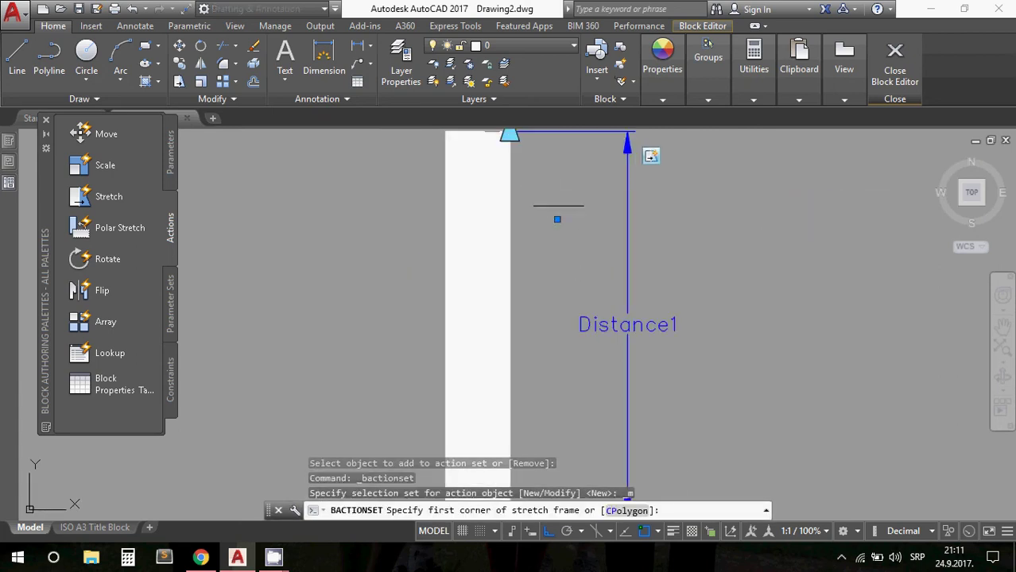
middle_drag(555, 217, 580, 283)
click(419, 169)
click(545, 220)
click(473, 200)
right_click(363, 194)
click(373, 205)
- Close the Block Editor saving changes, then reset the crossing block to its default state
click(892, 75)
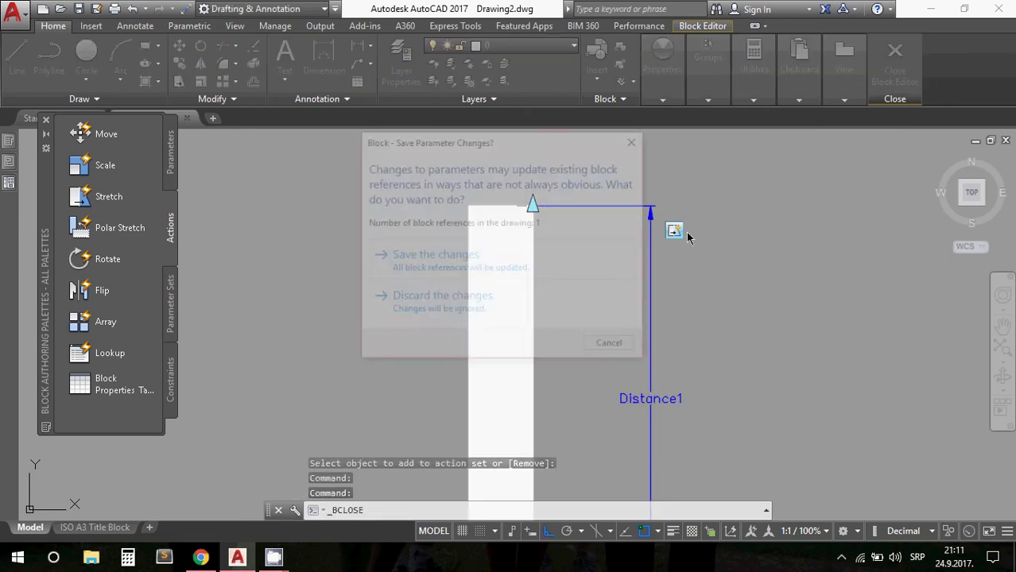
click(517, 264)
middle_drag(504, 297, 516, 292)
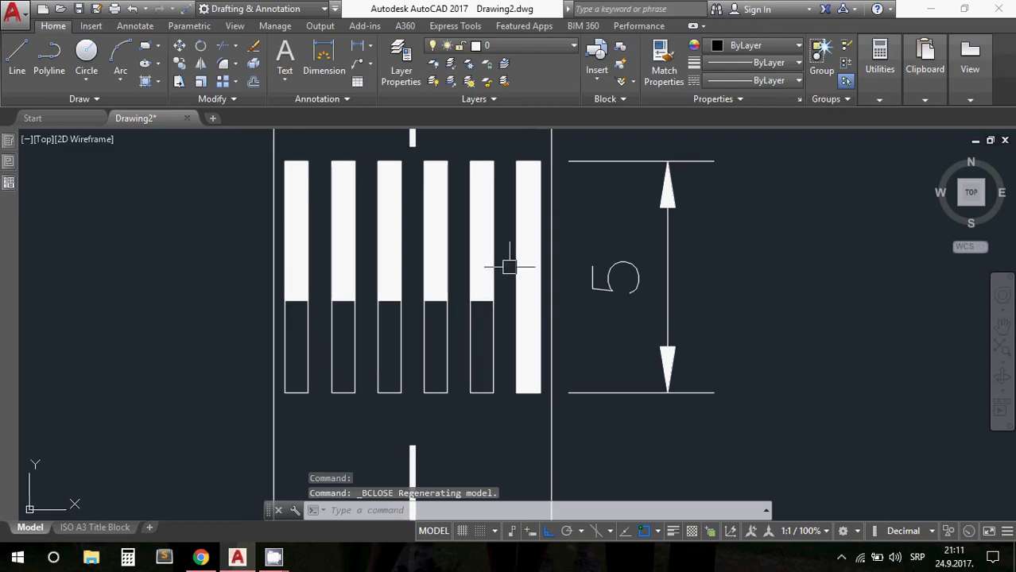
click(517, 265)
right_click(521, 254)
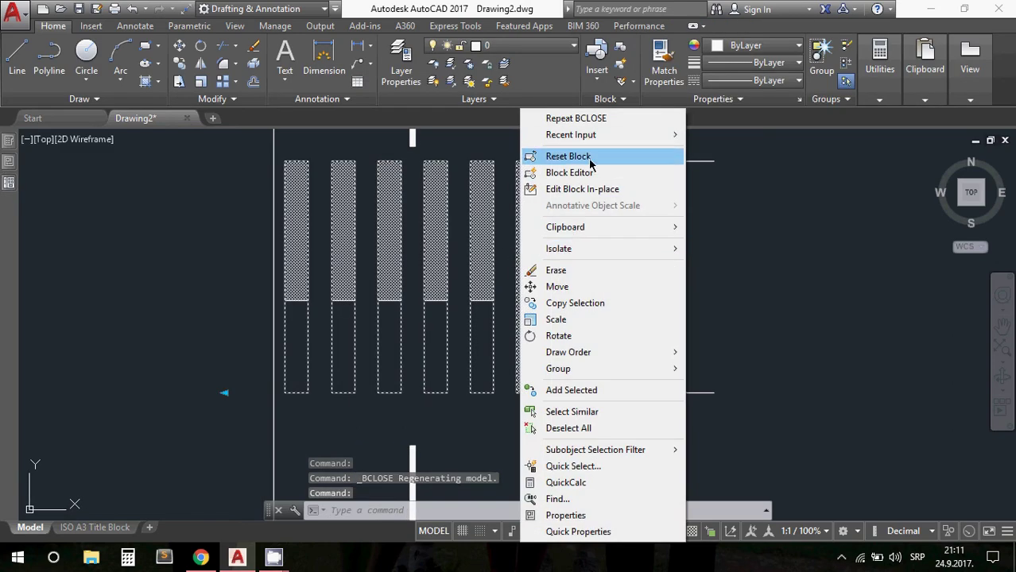
click(591, 159)
- Stretch the crossing to length 5 and array the stripe into six white bars
click(539, 255)
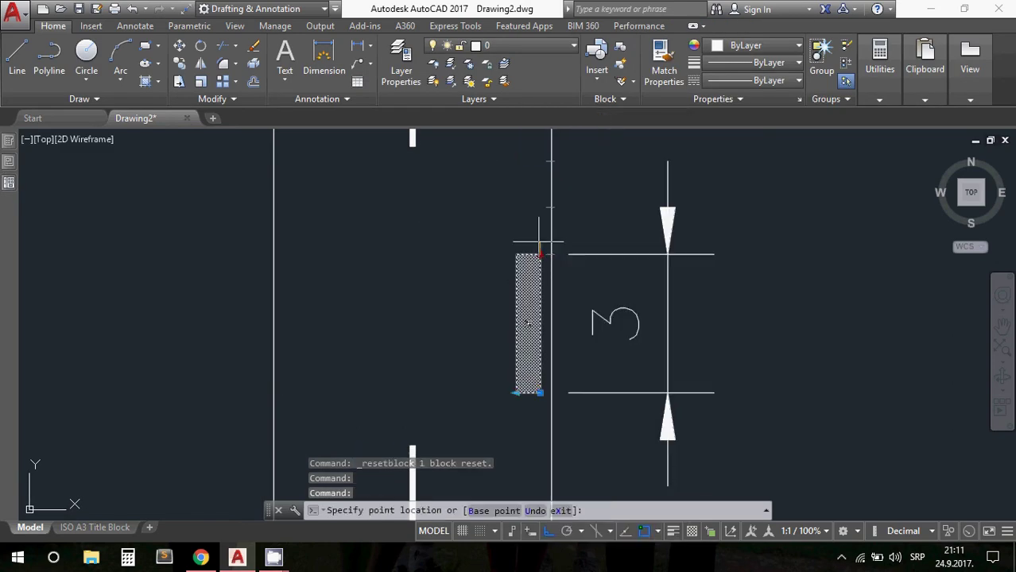
click(539, 160)
click(516, 392)
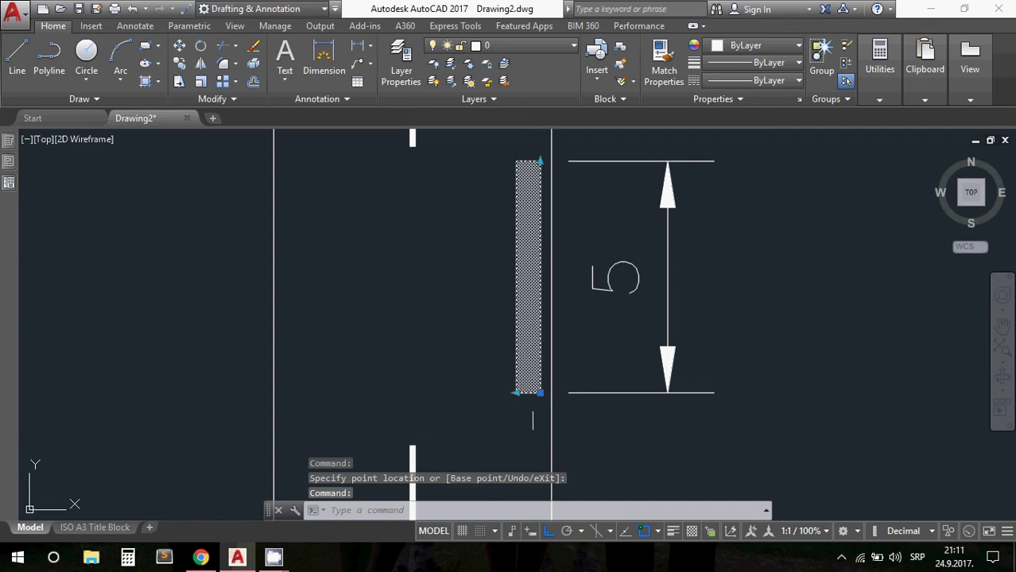
click(514, 393)
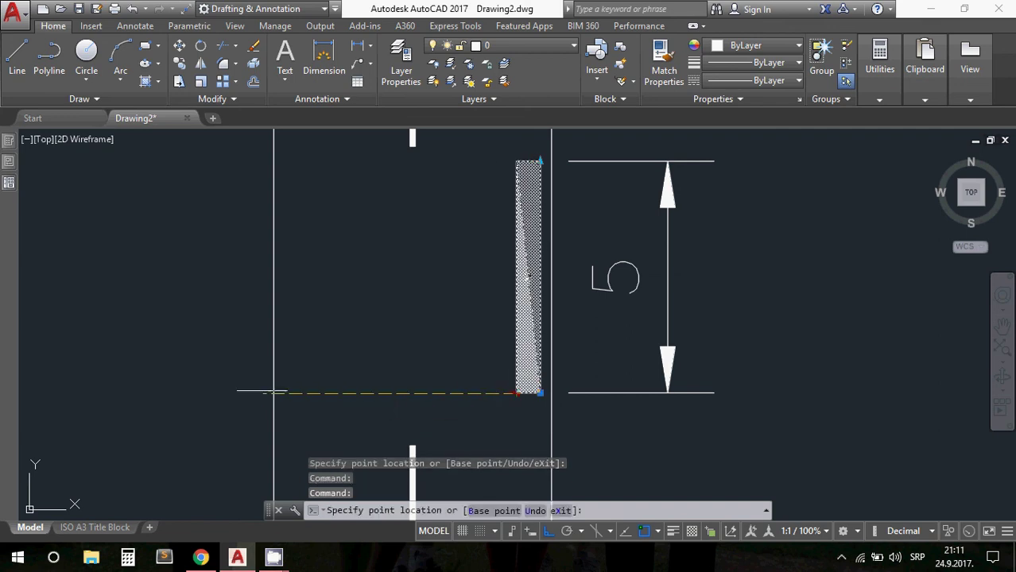
click(247, 392)
key(Escape)
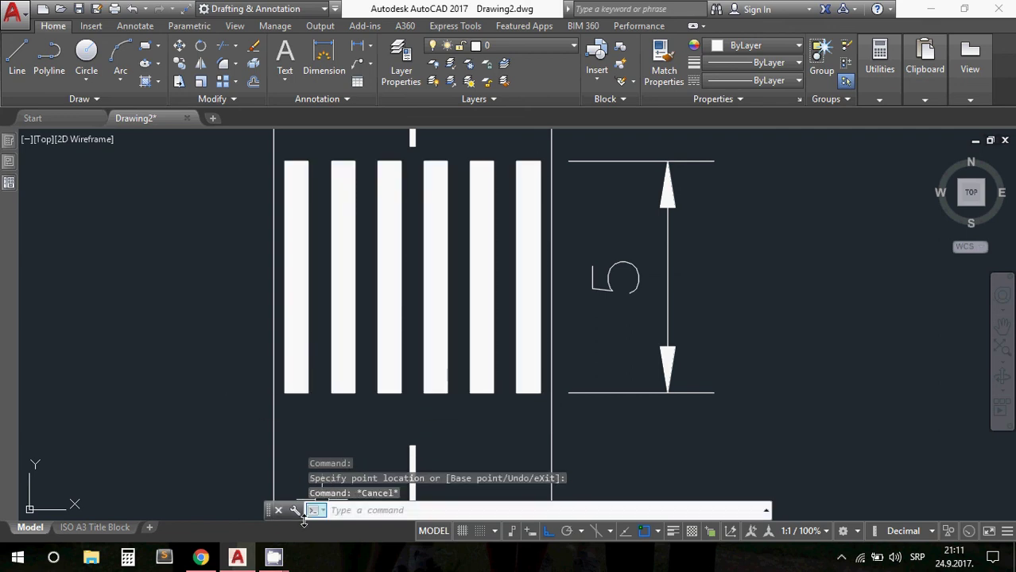